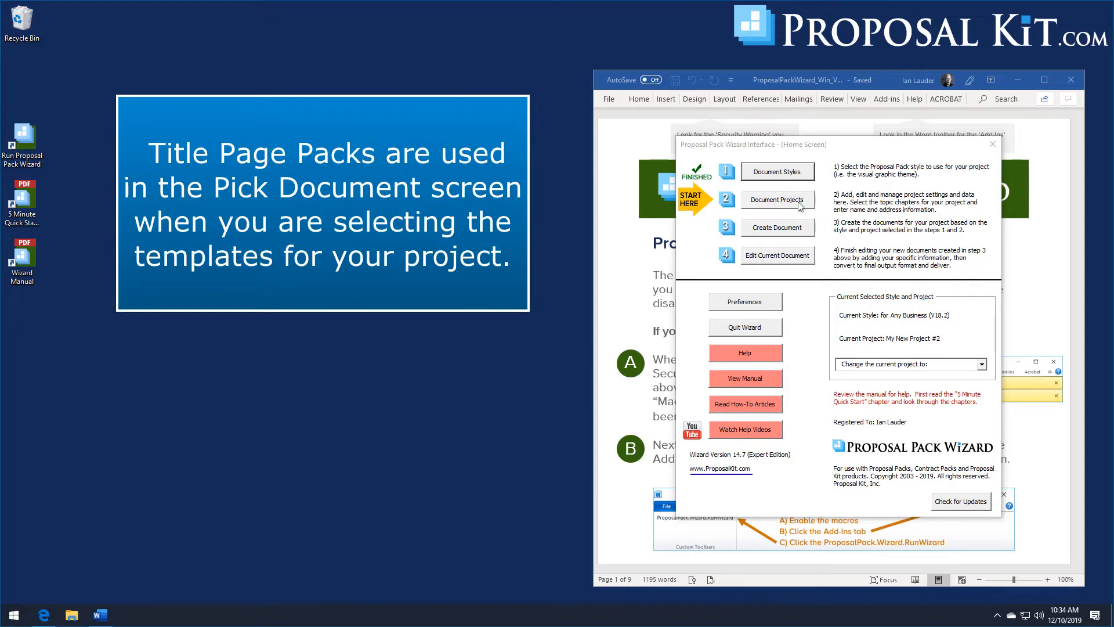
Add a new document project named "Title Page Test" with Excel dynamic links turned off.
left_click(800, 206)
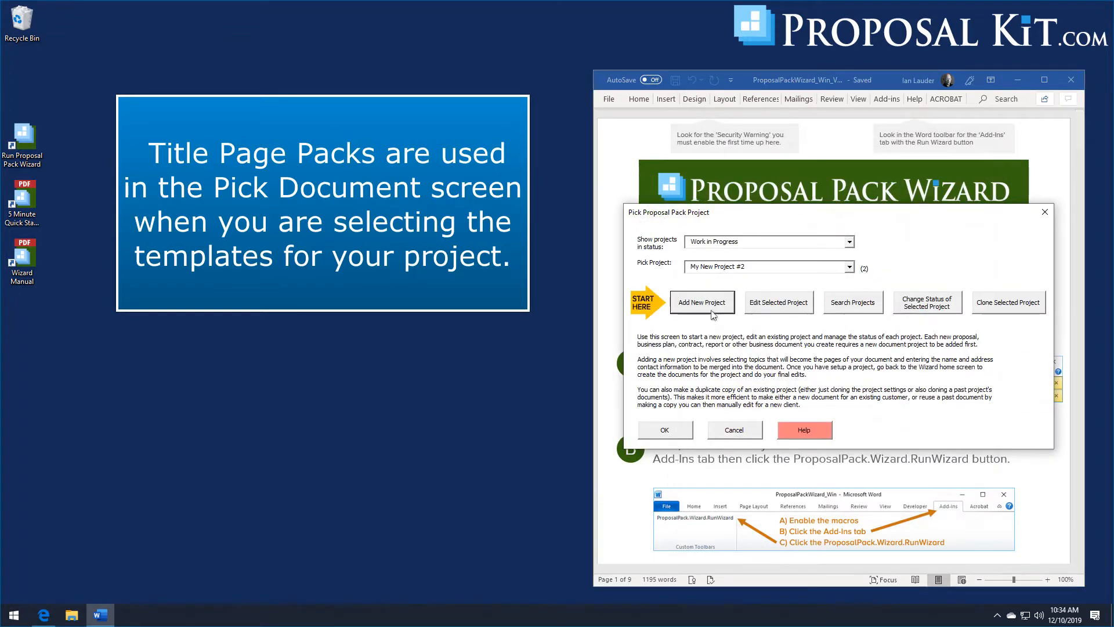
left_click(702, 298)
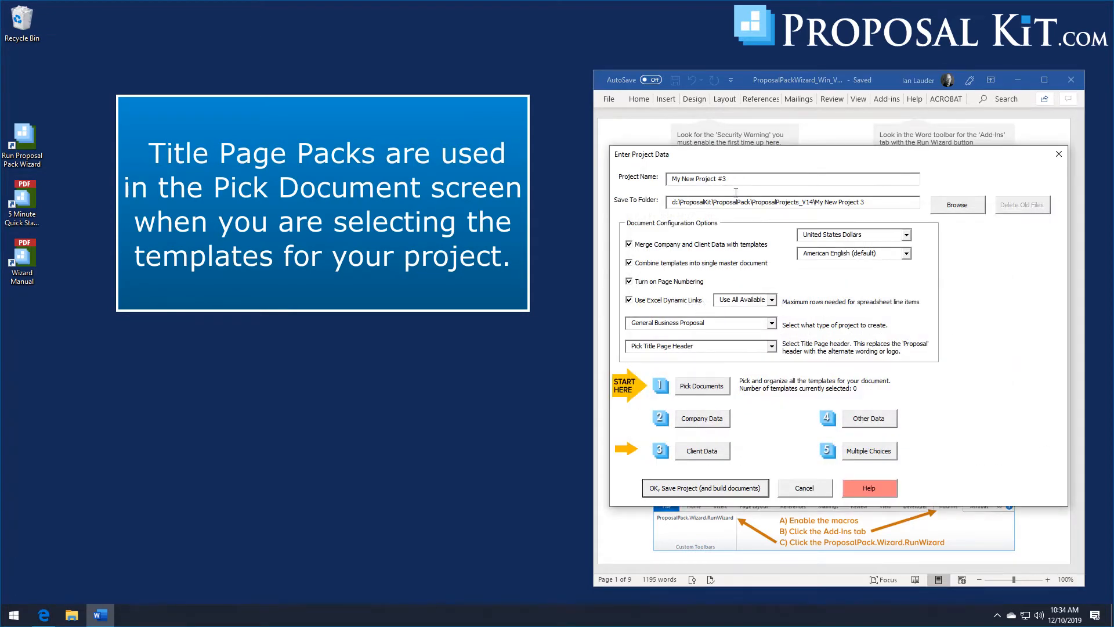
left_click(670, 298)
left_click_drag(731, 179, 662, 181)
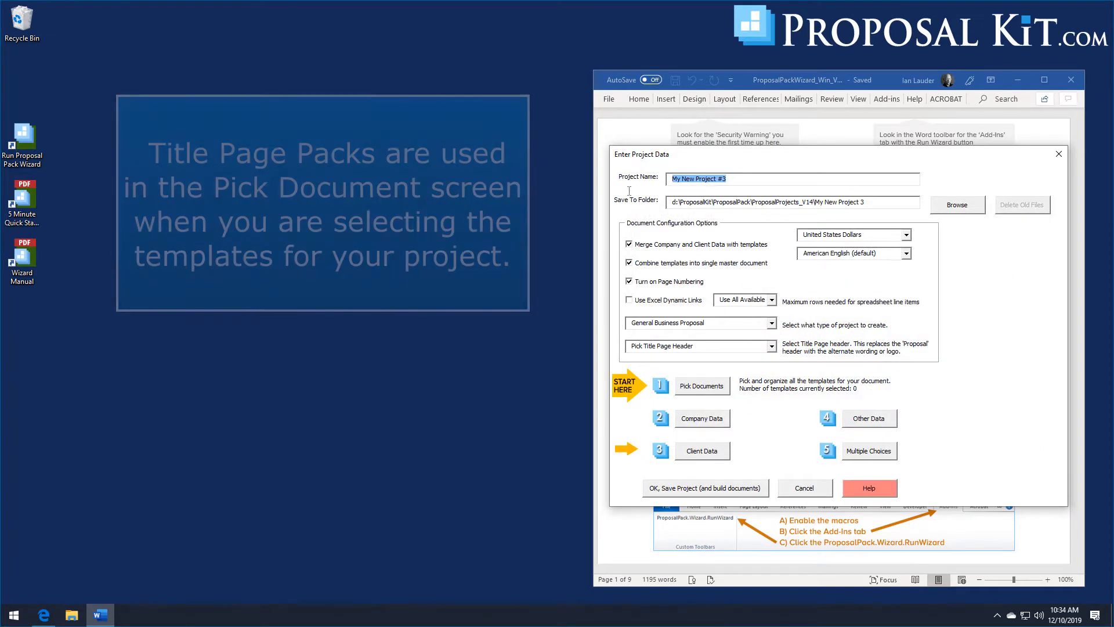
type("Title Page Test")
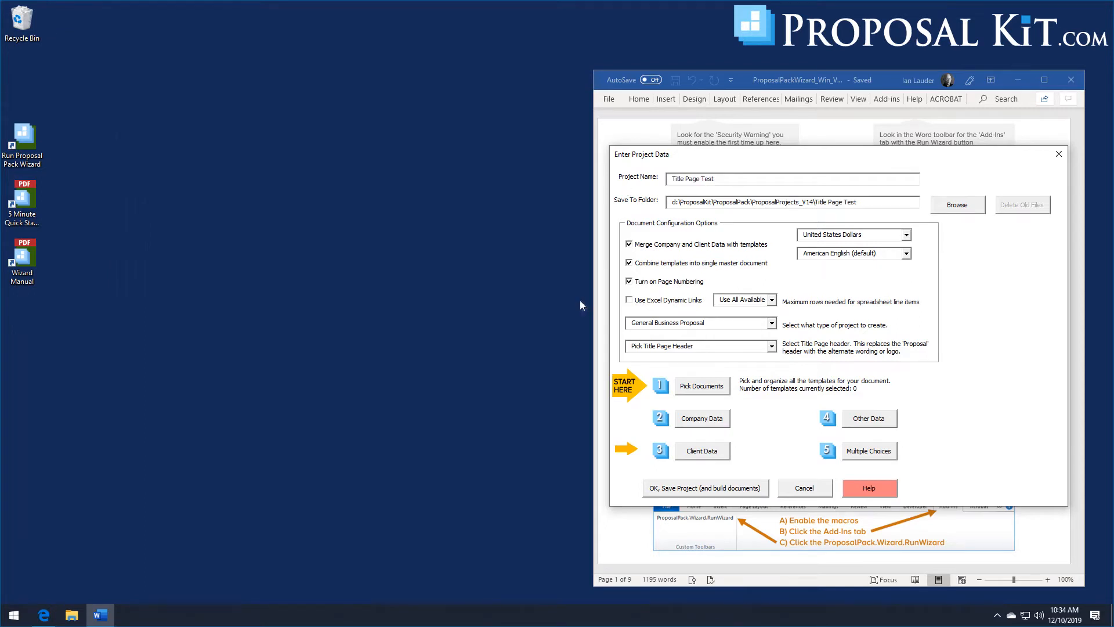
Select the Cover Letter, Title Page, Executive Summary, Cost Summary and Back Page templates for the project.
left_click(697, 389)
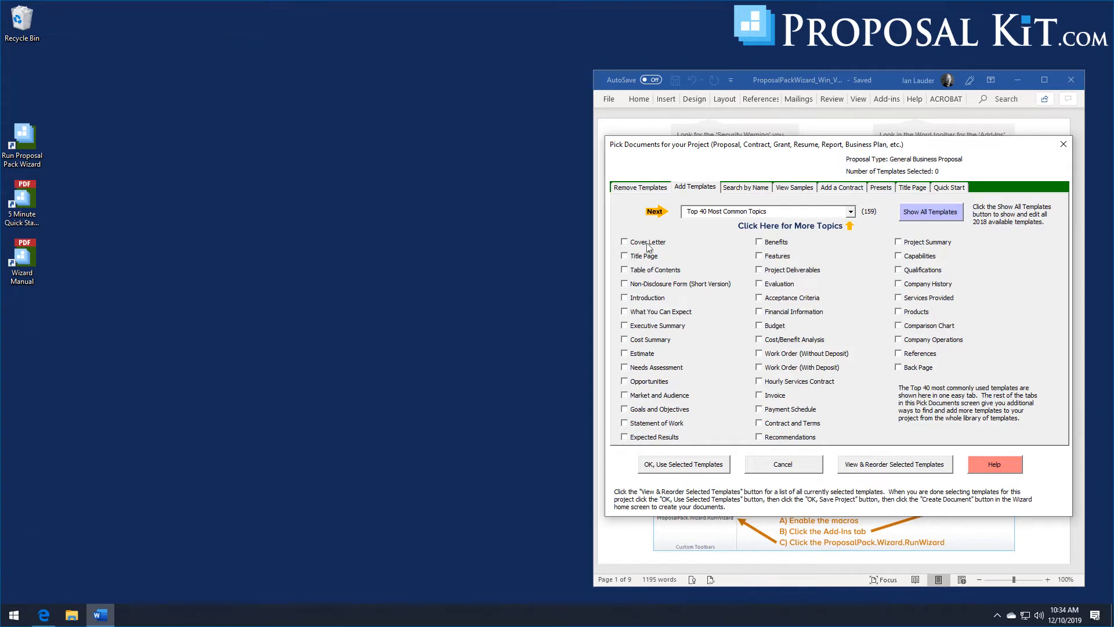
left_click(648, 242)
left_click(639, 257)
left_click(641, 328)
left_click(900, 369)
left_click(665, 342)
left_click(696, 465)
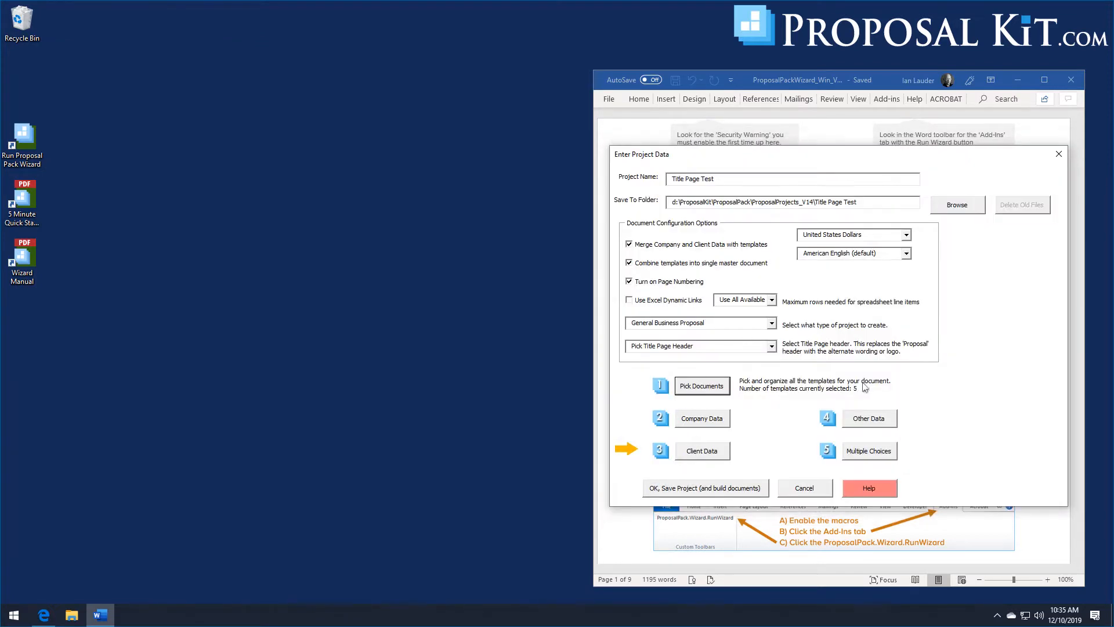
Save the project and build its documents, closing the generation report when the build is complete.
left_click(696, 489)
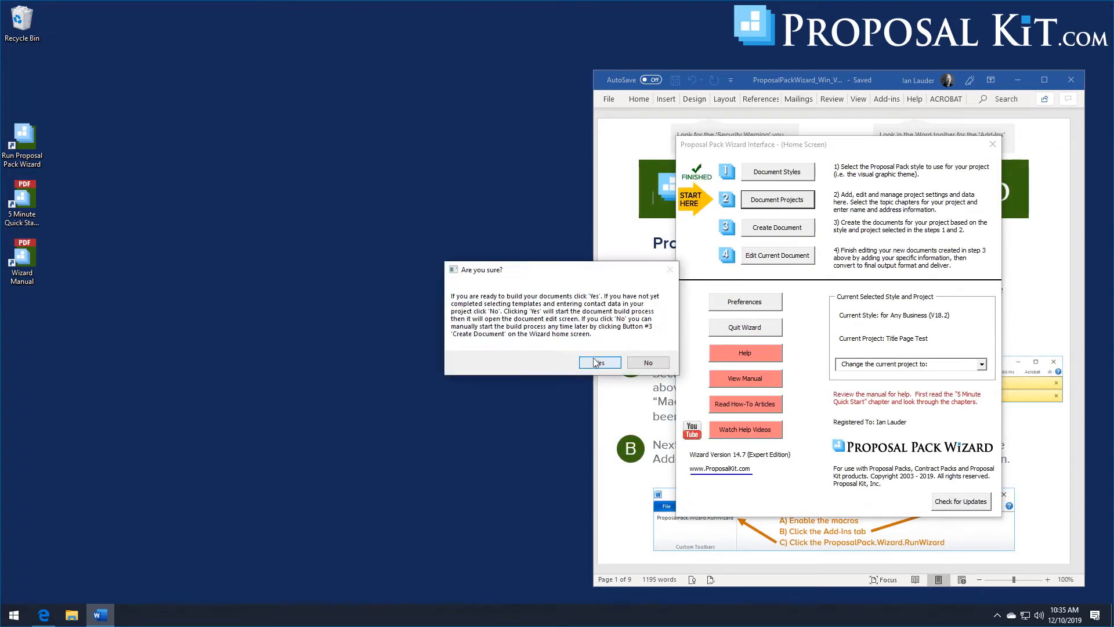
left_click(597, 363)
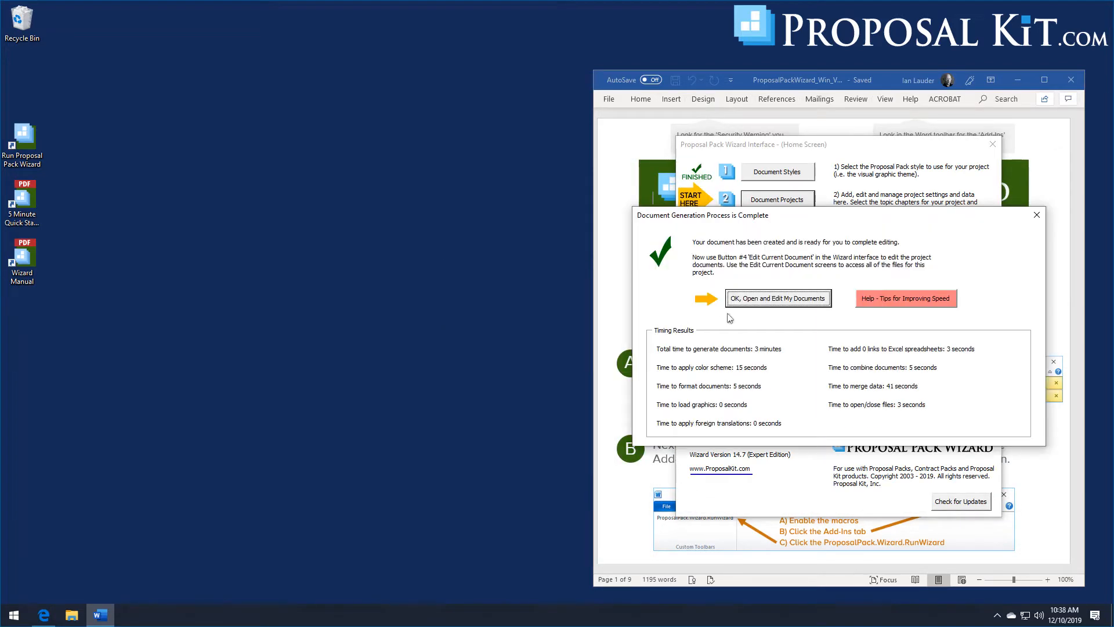
left_click(755, 299)
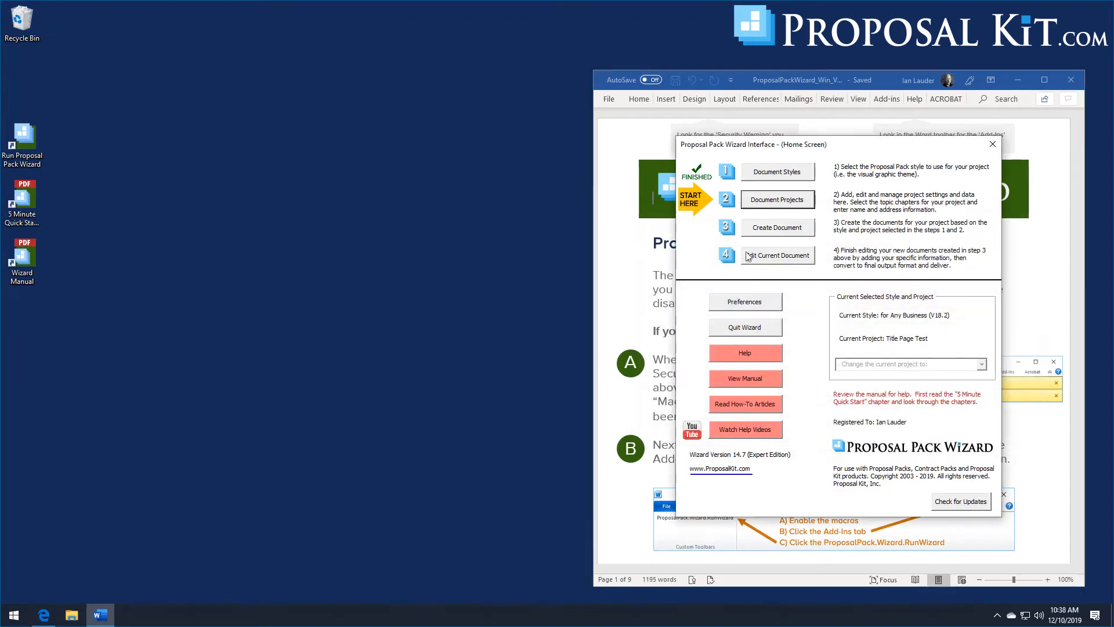
Open the Combined Project Document for editing and place its window beside the wizard.
left_click(749, 256)
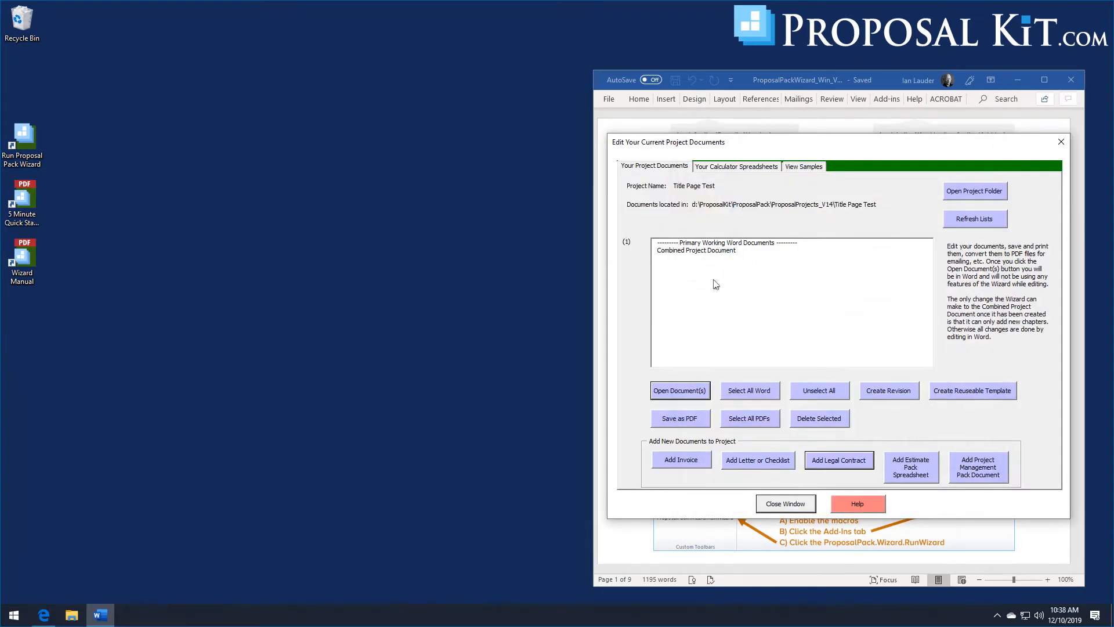
left_click(673, 252)
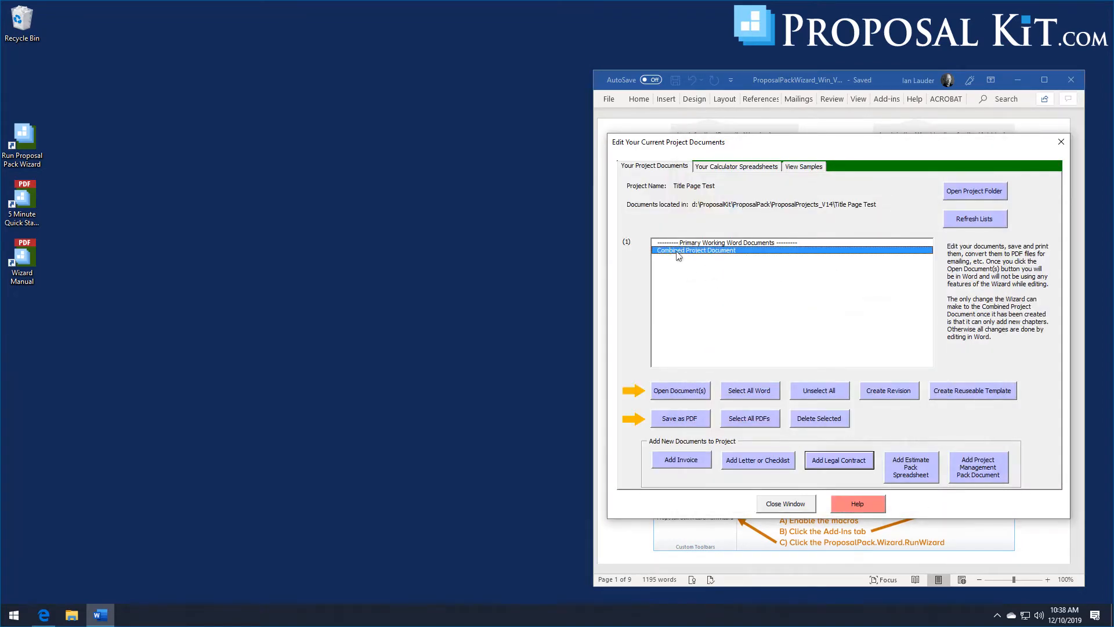
left_click(678, 395)
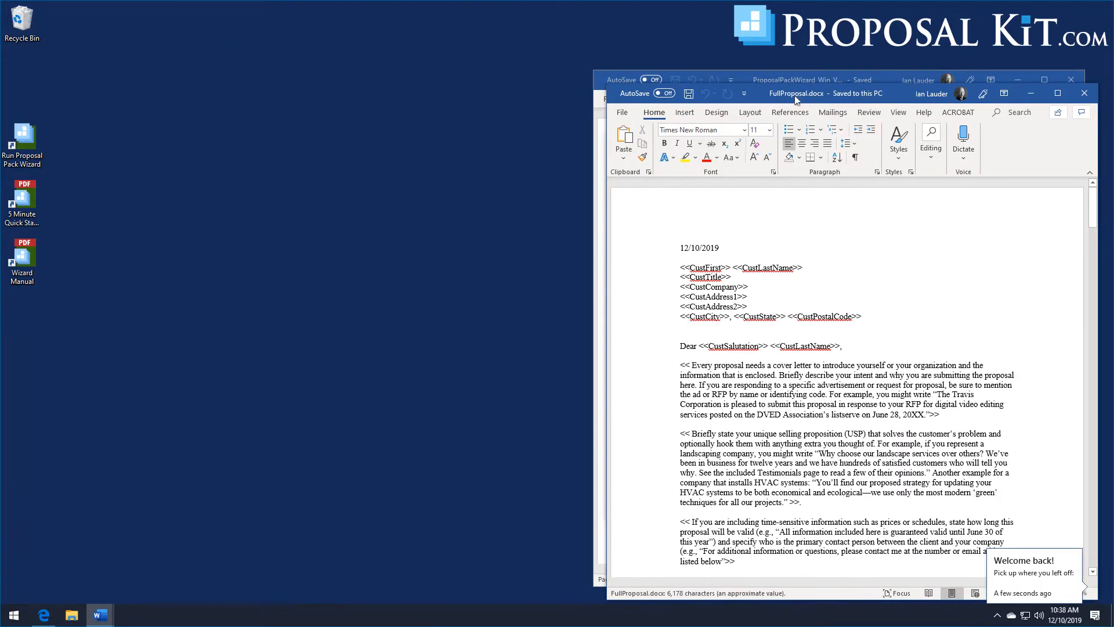
left_click_drag(778, 98, 230, 42)
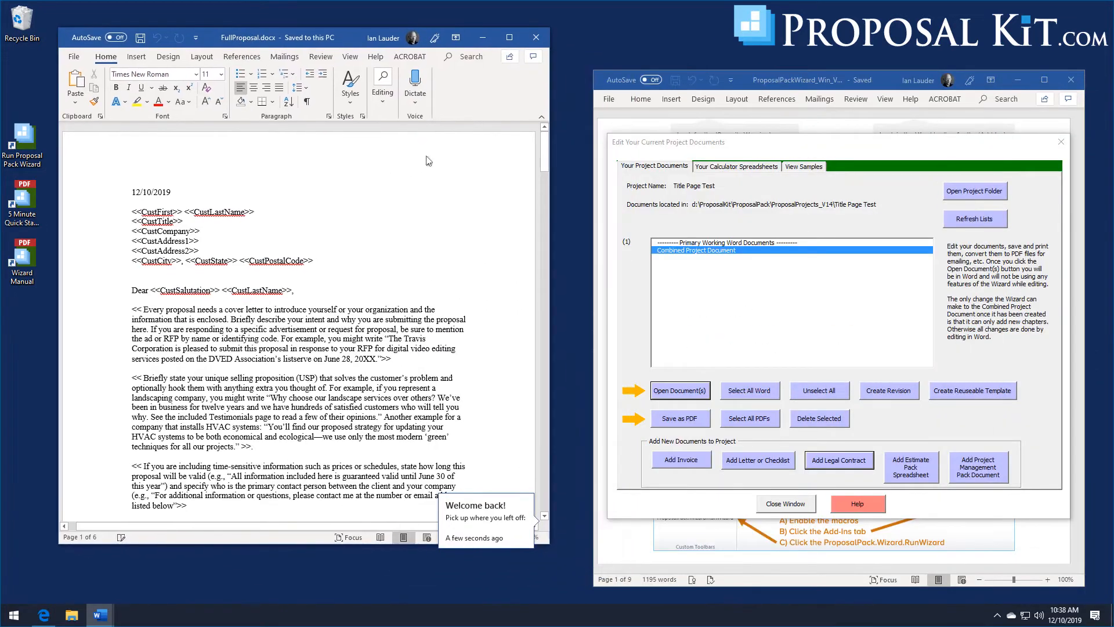
Review the generated proposal from cover letter to back page, check its title page design, and close the document.
left_click_drag(540, 146, 550, 208)
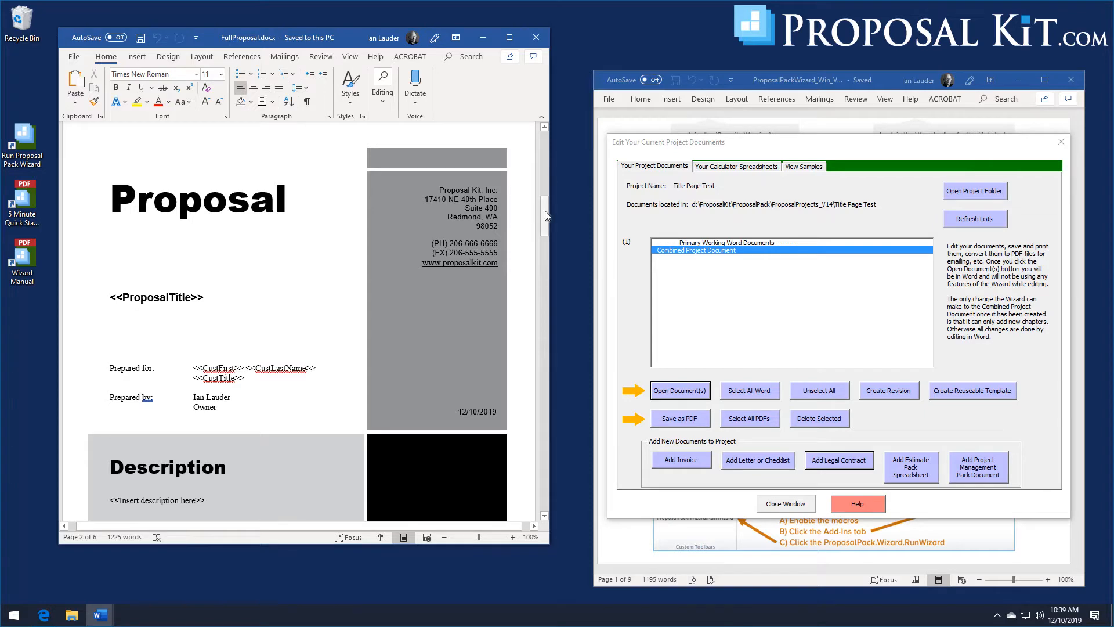
left_click_drag(546, 216, 546, 495)
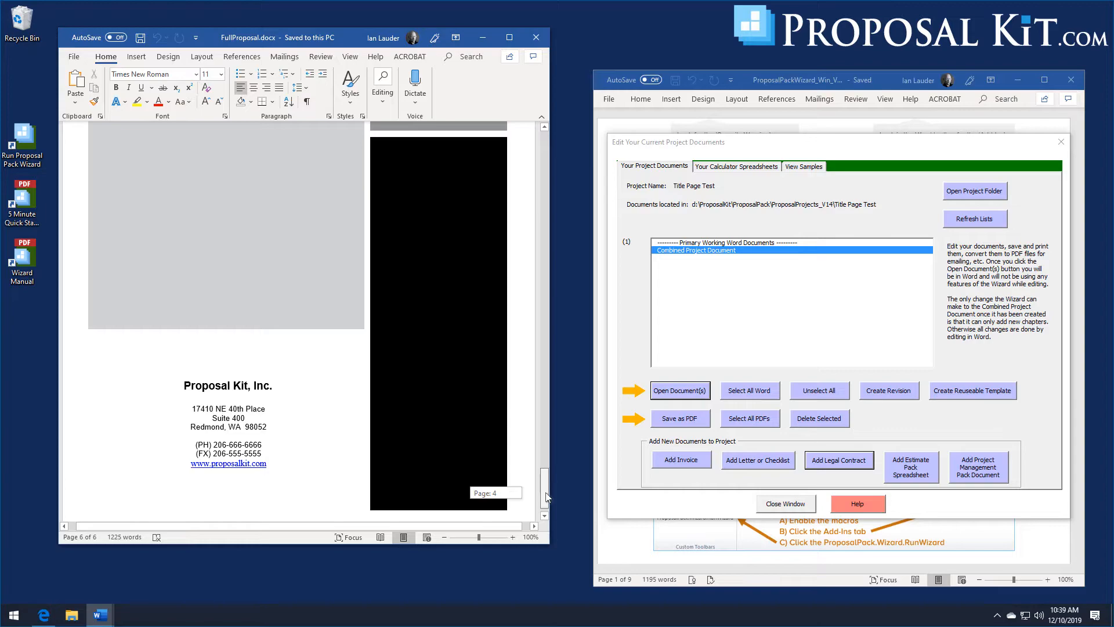
left_click_drag(547, 497, 558, 151)
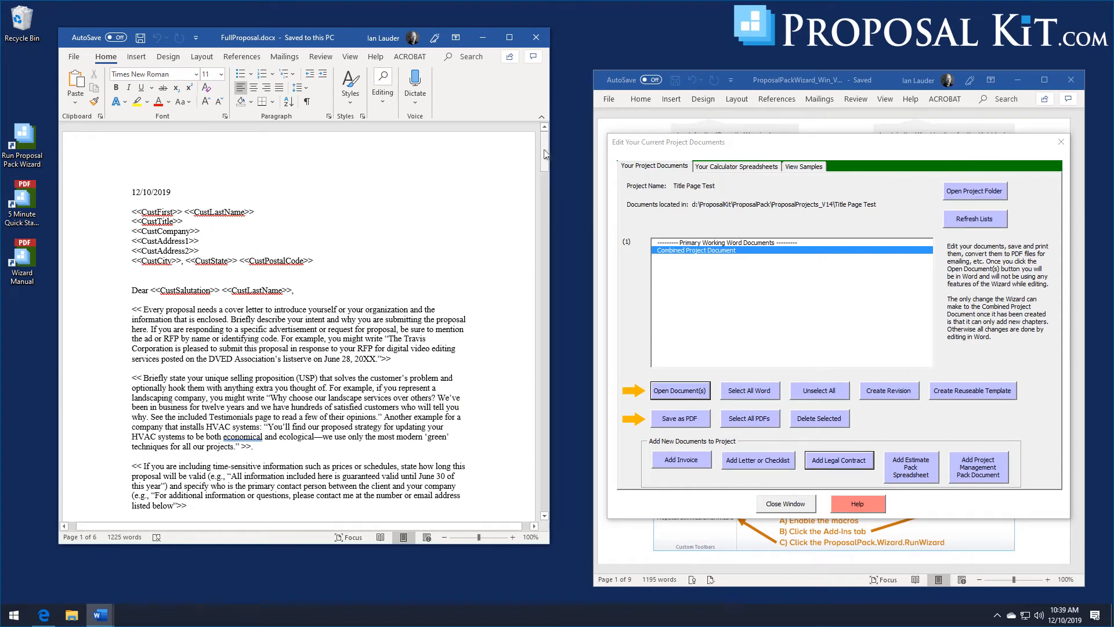
left_click_drag(545, 154, 529, 224)
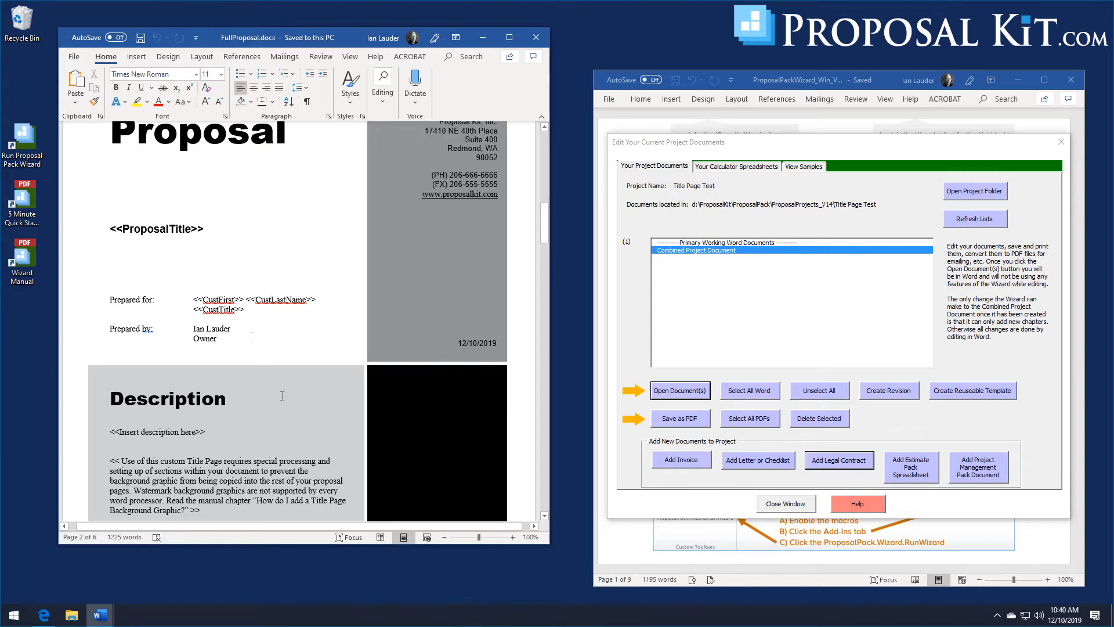
left_click(534, 40)
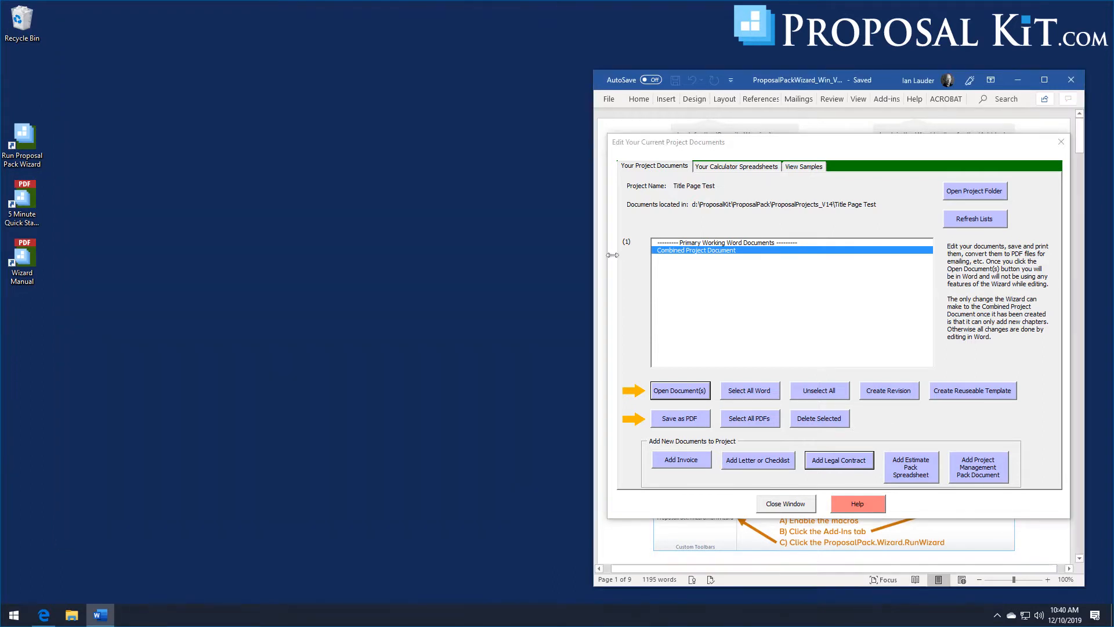
Leave the project documents list and reopen the Title Page Test project's settings, acknowledging the editing lock.
left_click(778, 507)
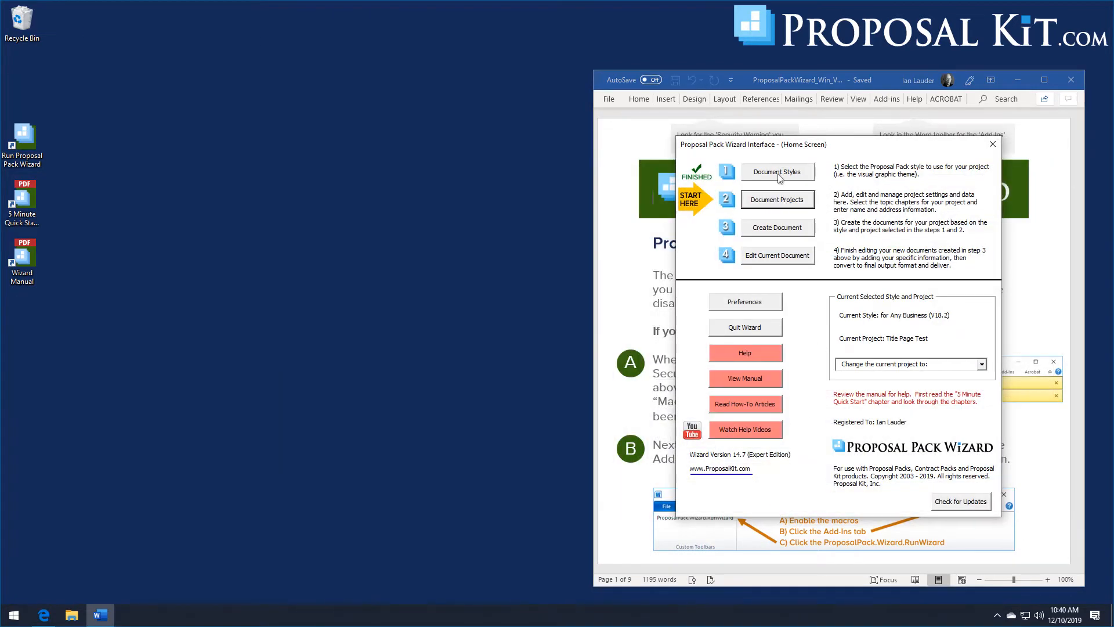
left_click(782, 206)
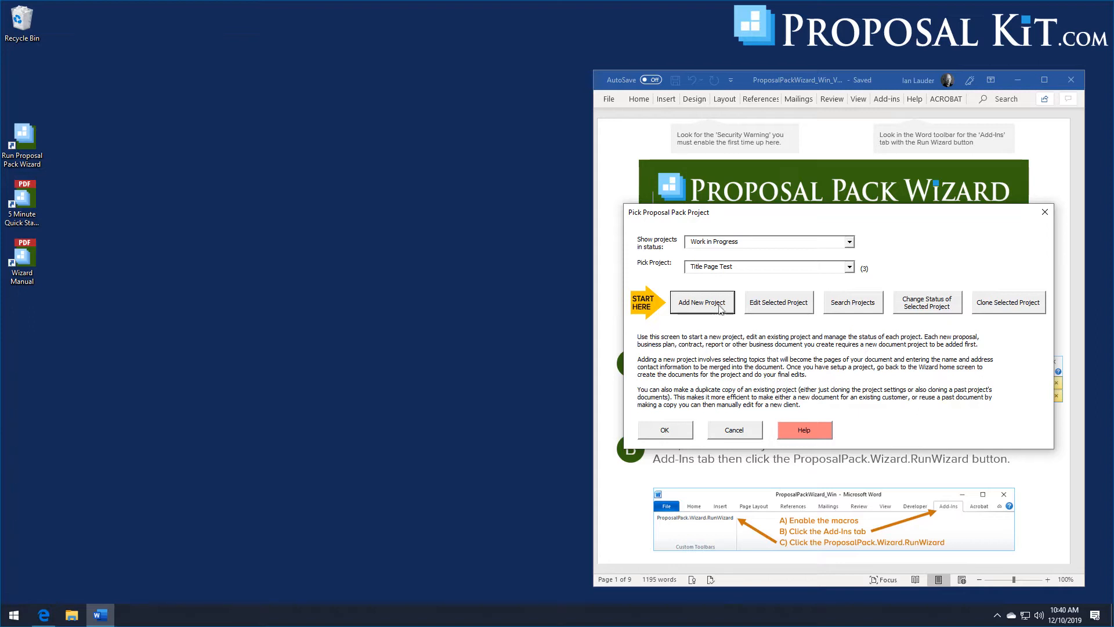
left_click(771, 308)
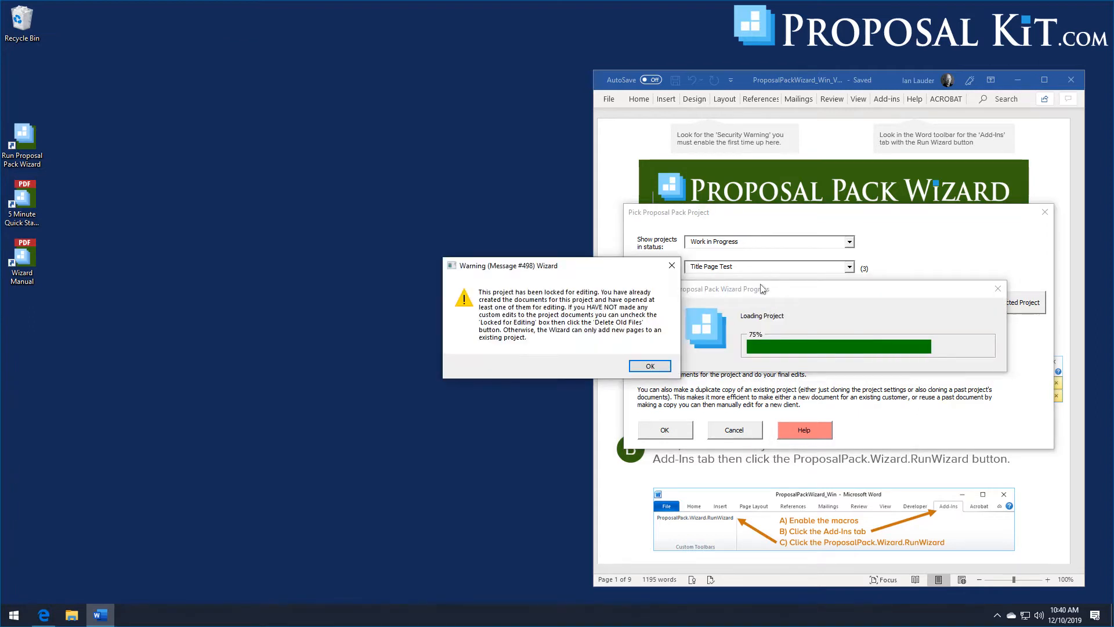
left_click(631, 366)
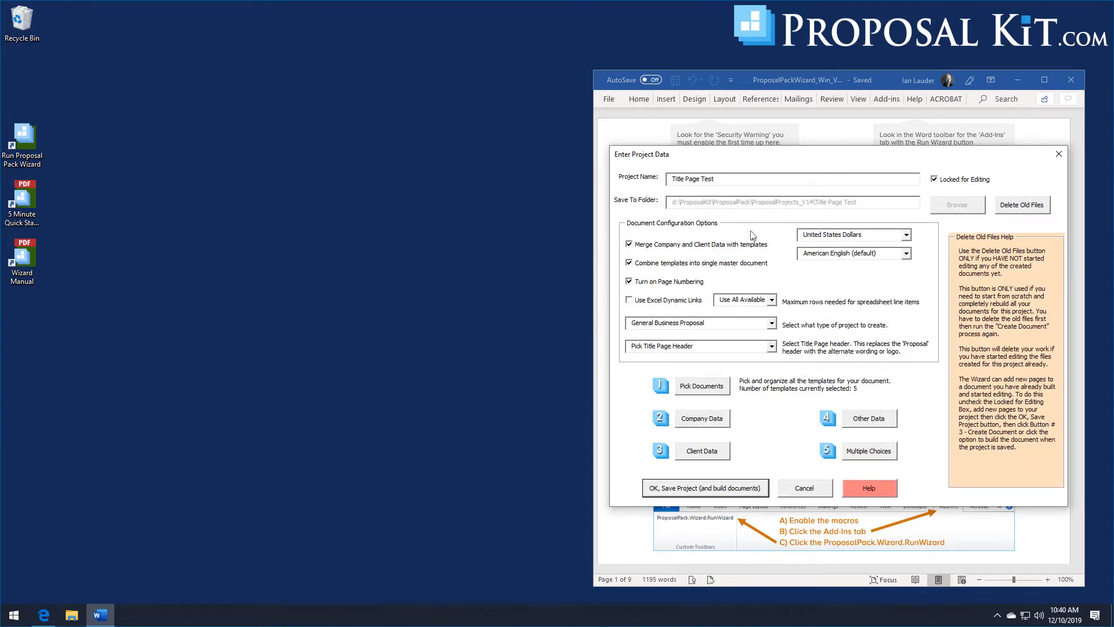
Switch to the Edge browser, examine the Title Page Pack designs from Volume #1 through Volume #40, and close the browser.
left_click(46, 618)
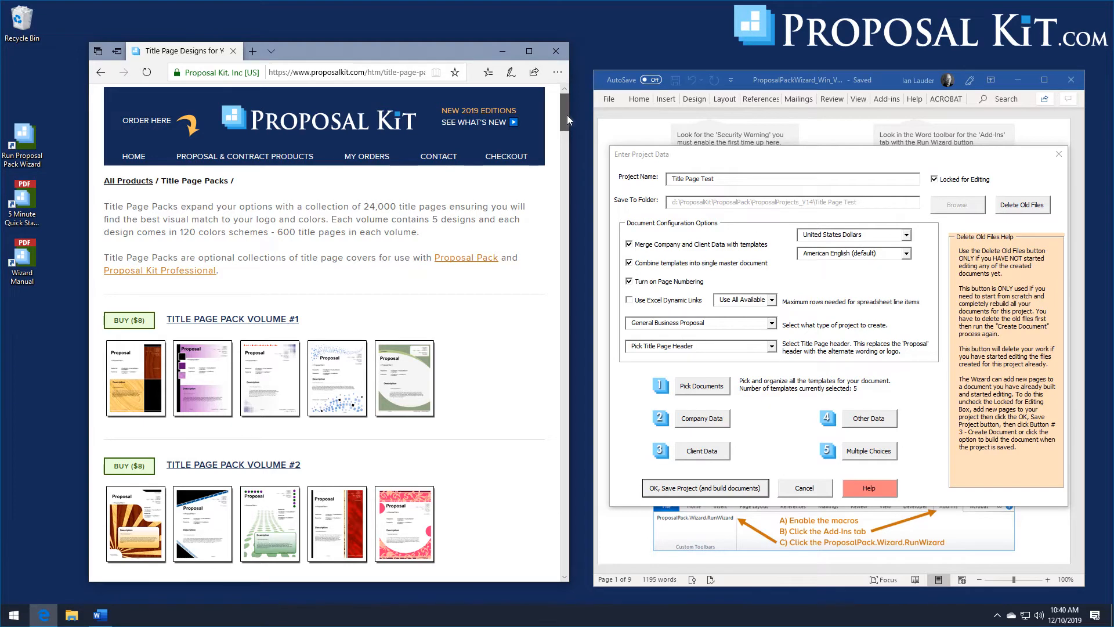
scroll(566, 115, "down", 3)
left_click_drag(561, 129, 552, 134)
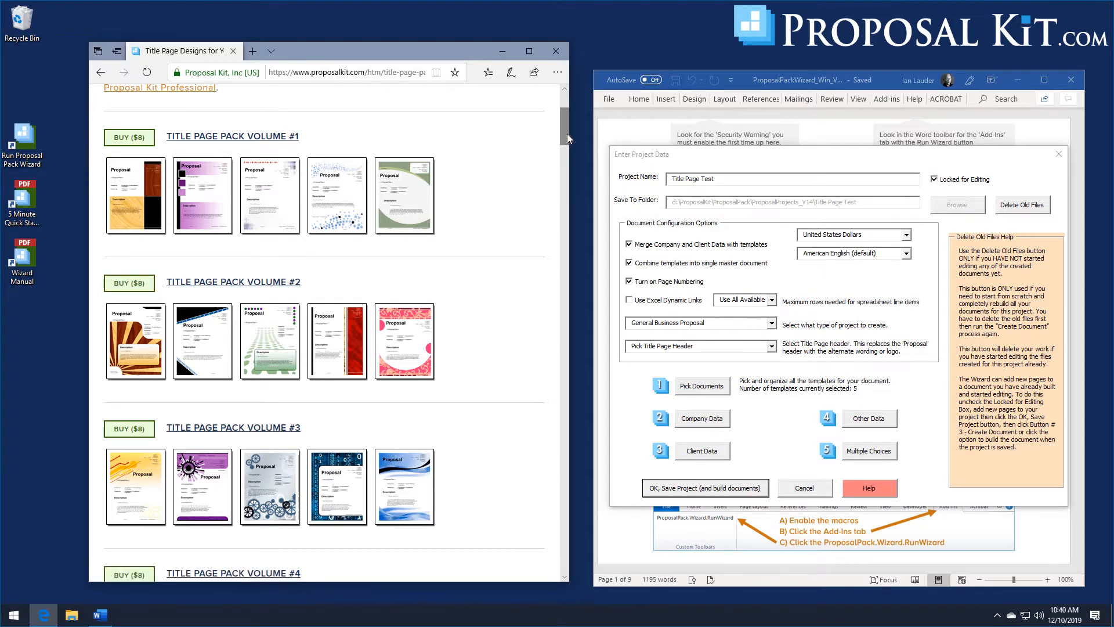
scroll(567, 135, "down", 1)
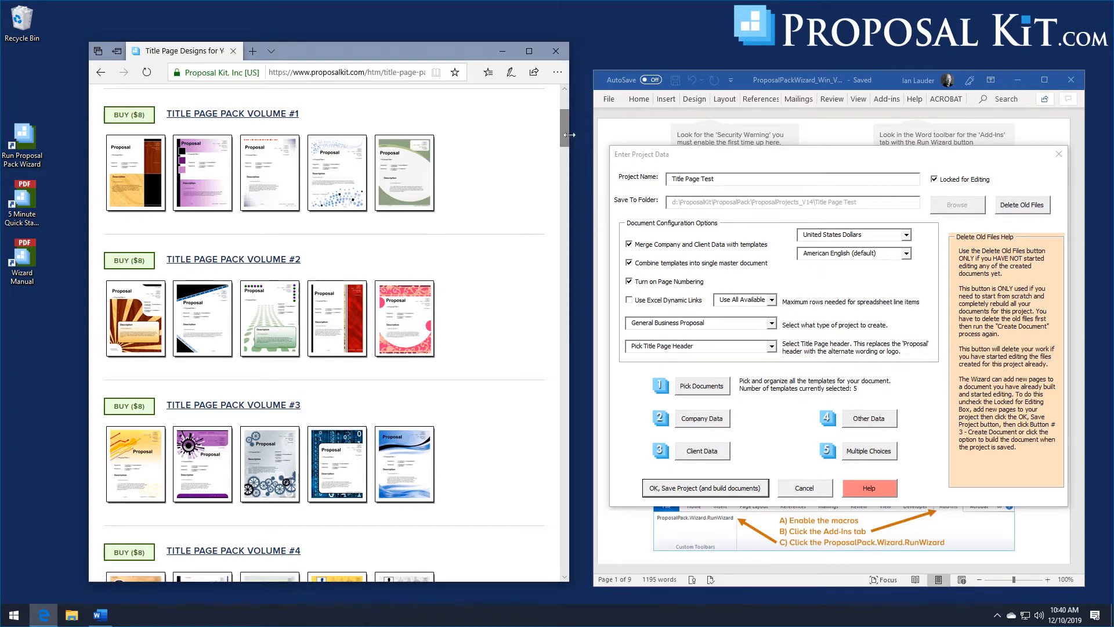
left_click_drag(563, 134, 551, 176)
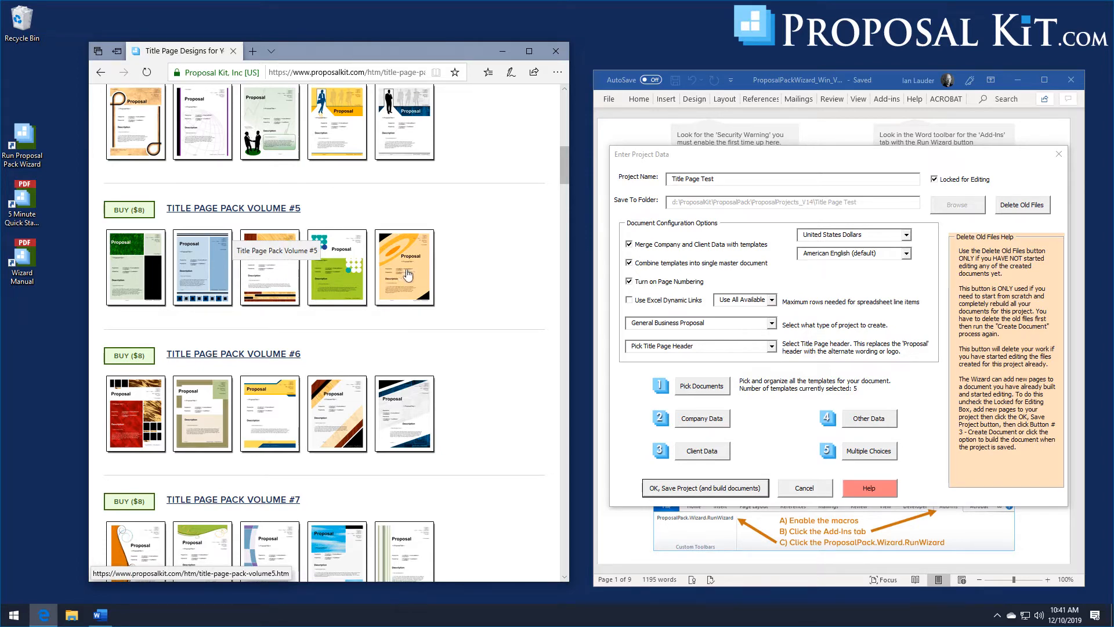
left_click_drag(561, 171, 532, 230)
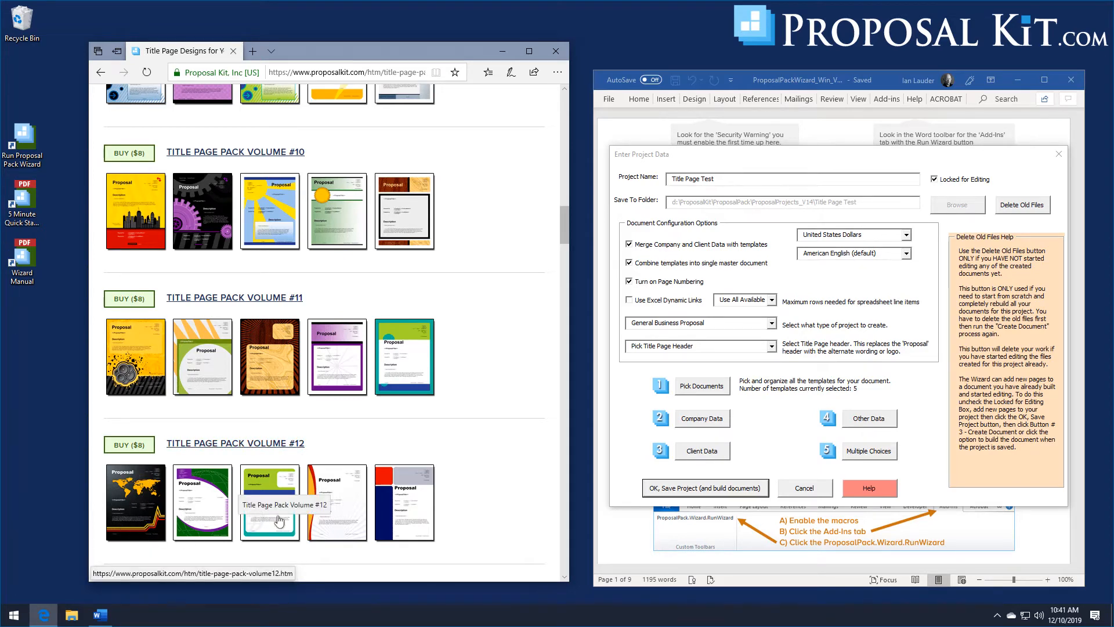
left_click_drag(561, 234, 555, 277)
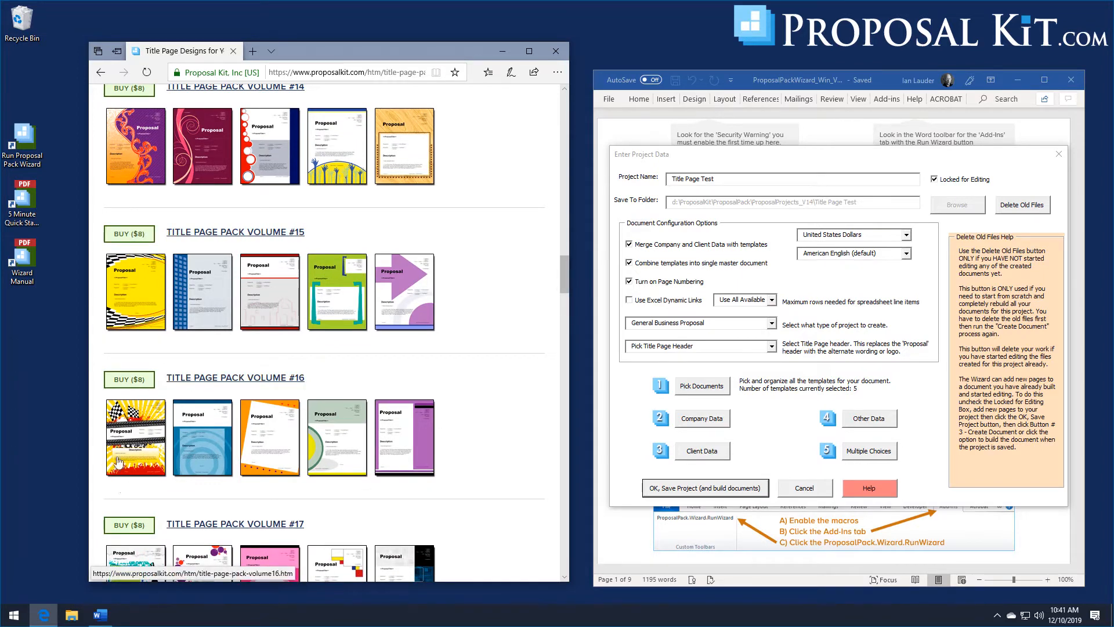
left_click_drag(563, 277, 549, 416)
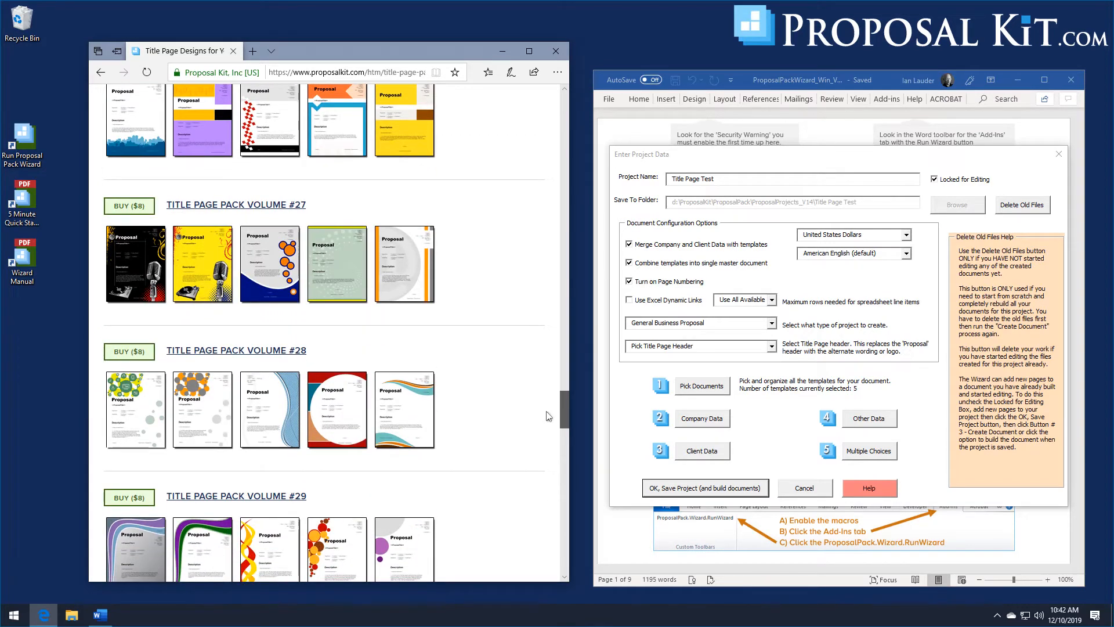
left_click_drag(548, 416, 522, 486)
scroll(522, 487, "down", 1)
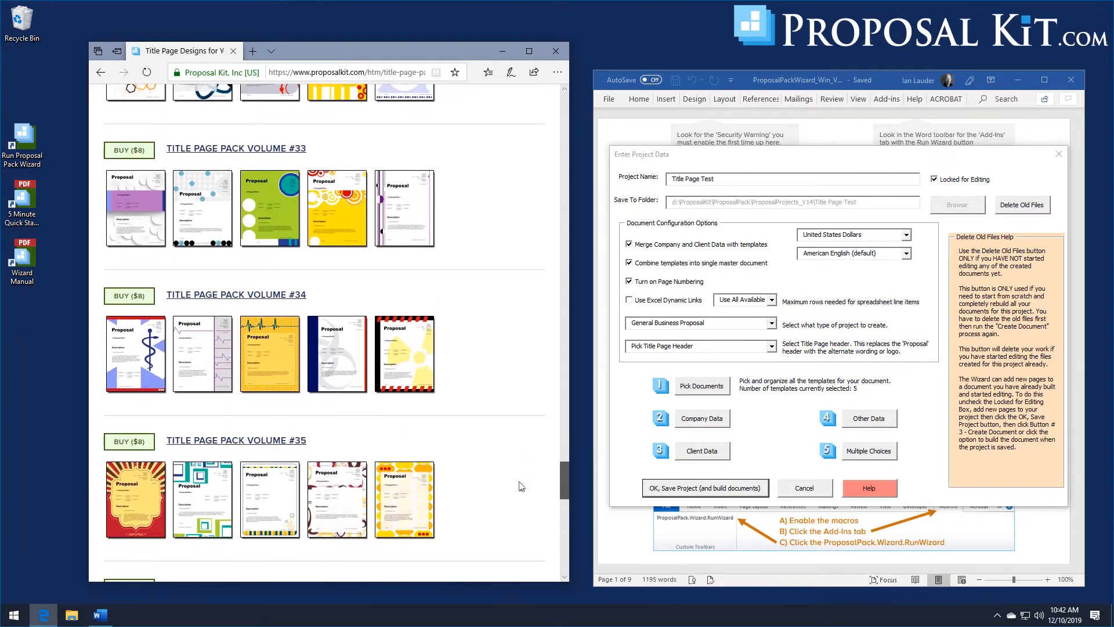
scroll(522, 486, "down", 5)
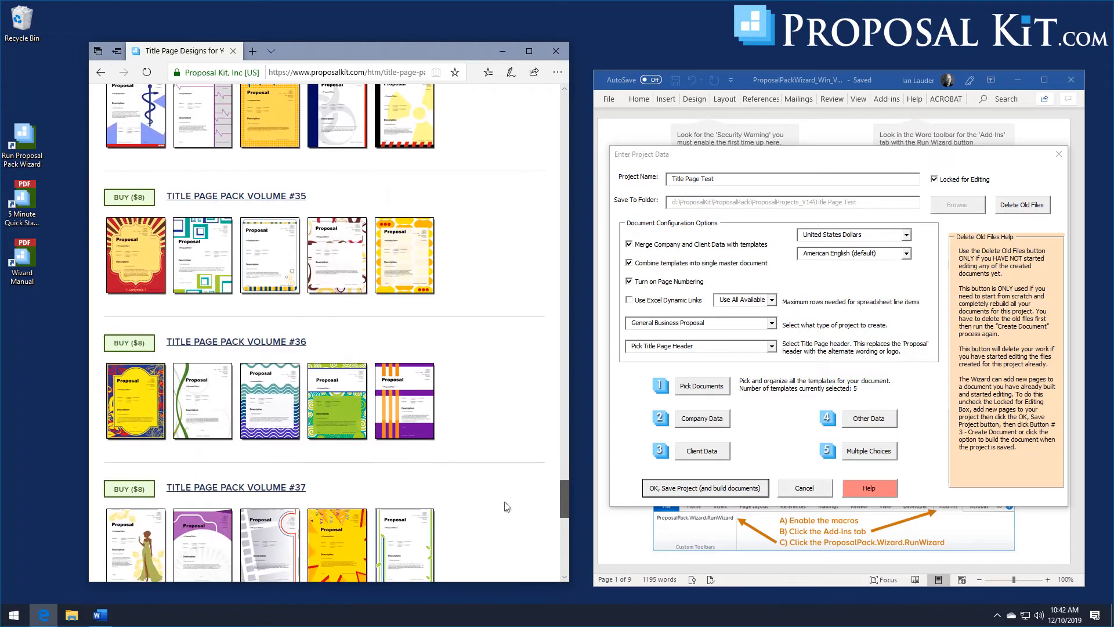
scroll(505, 509, "down", 2)
scroll(500, 514, "down", 2)
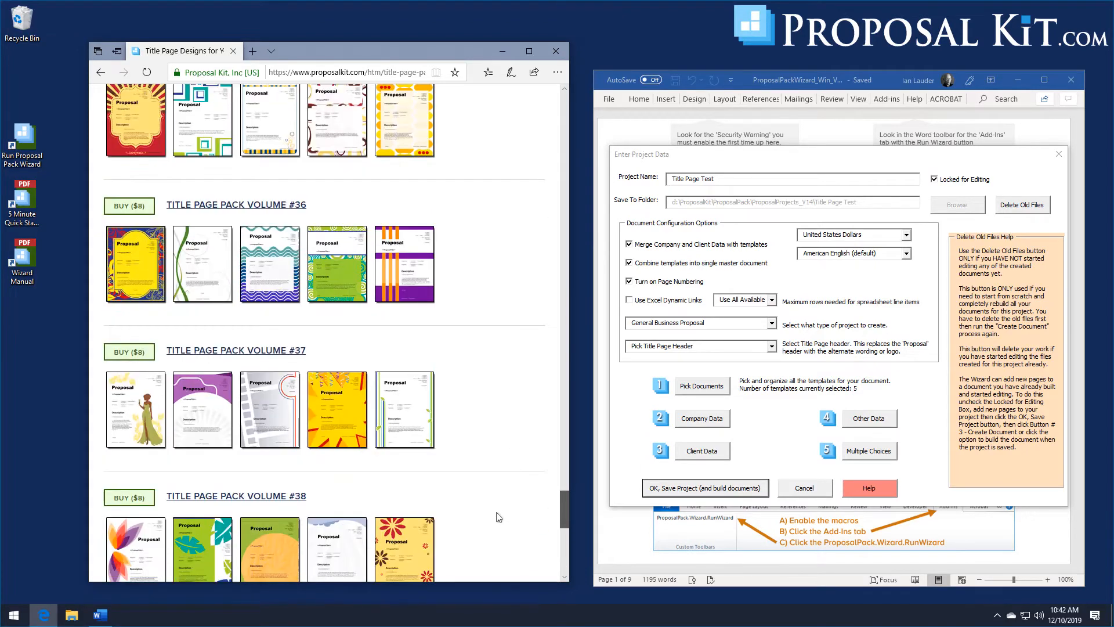
scroll(492, 524, "down", 8)
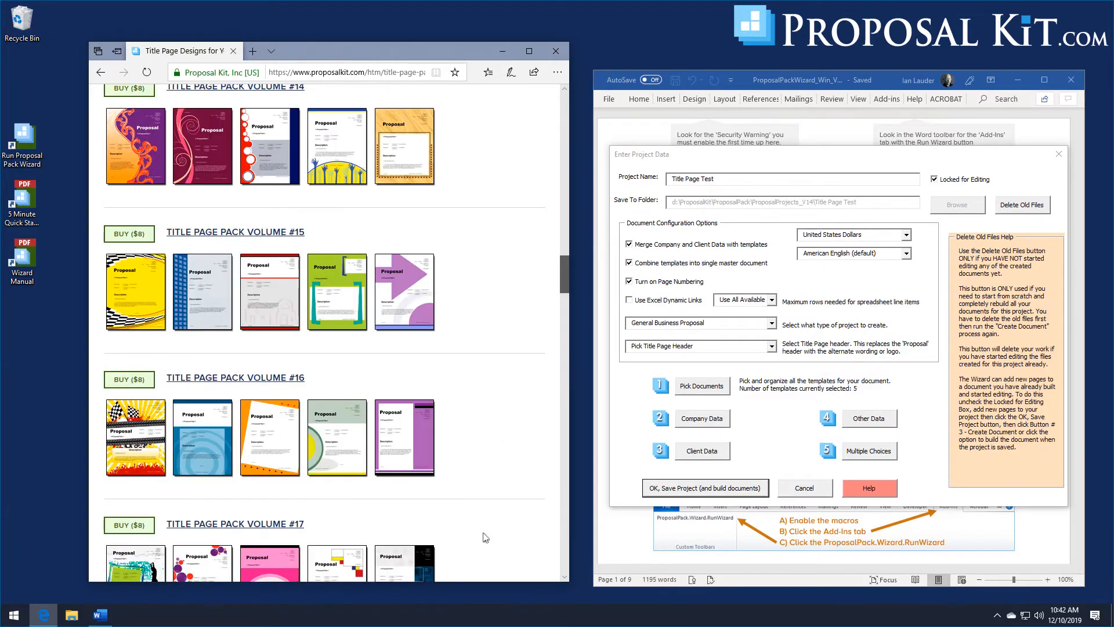
scroll(537, 549, "up", 2)
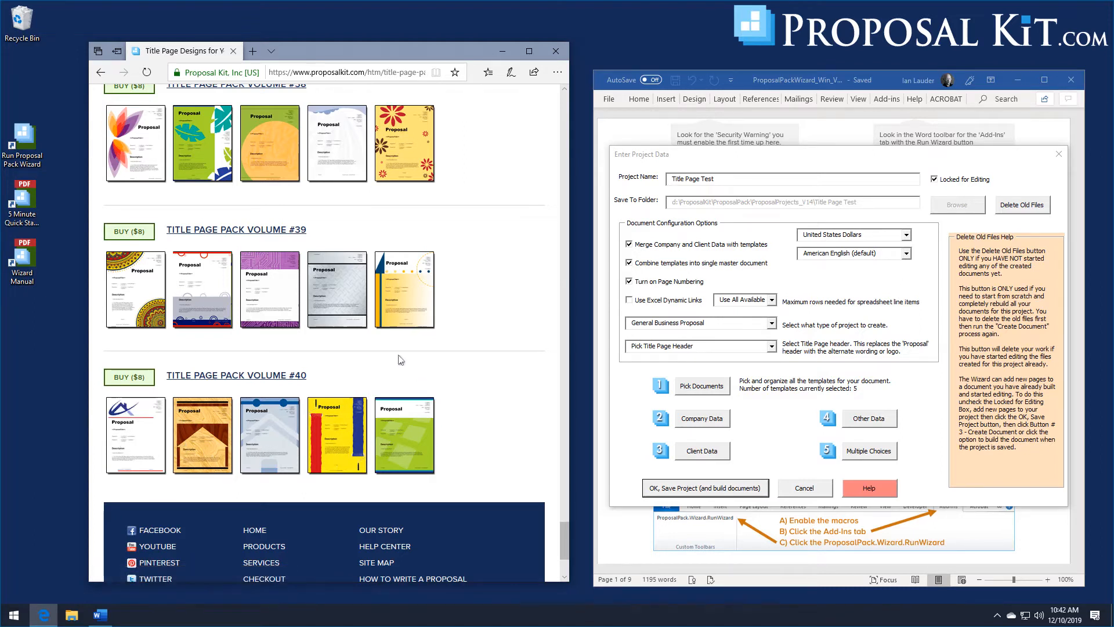
left_click(562, 55)
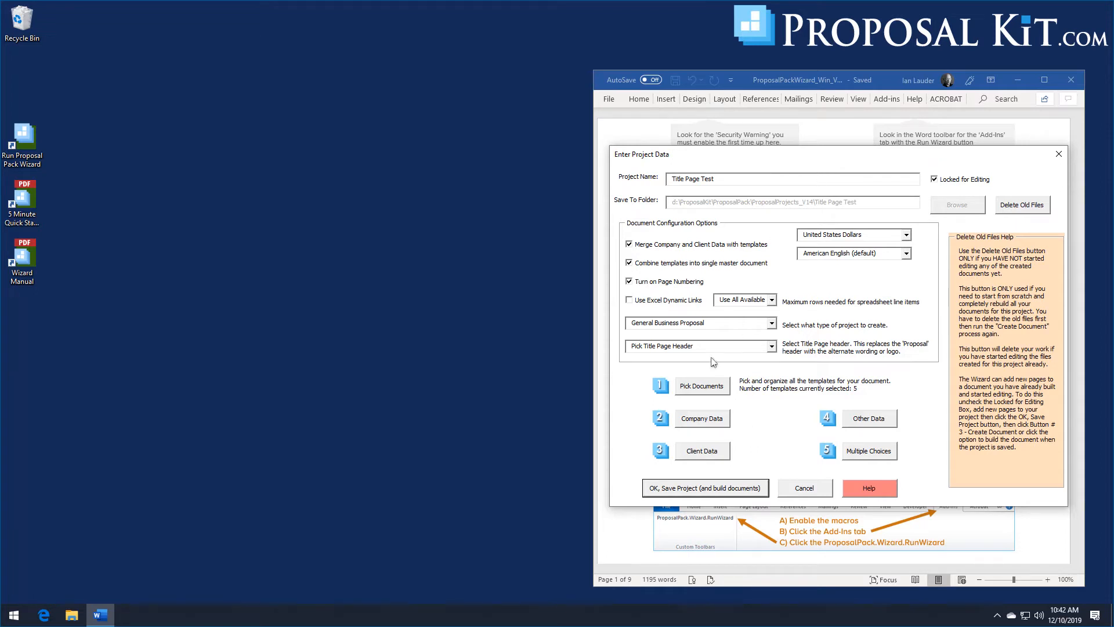
Open the alternative title page settings in the project's document selection and choose Title Page Pack Volume #1 (V6).
left_click(708, 391)
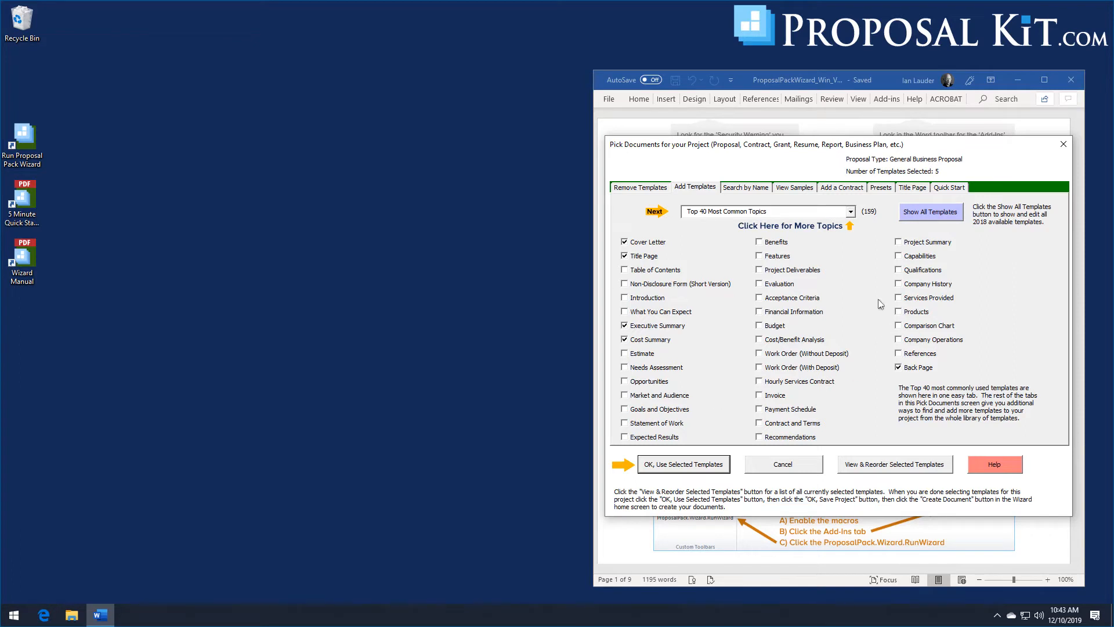
left_click(922, 189)
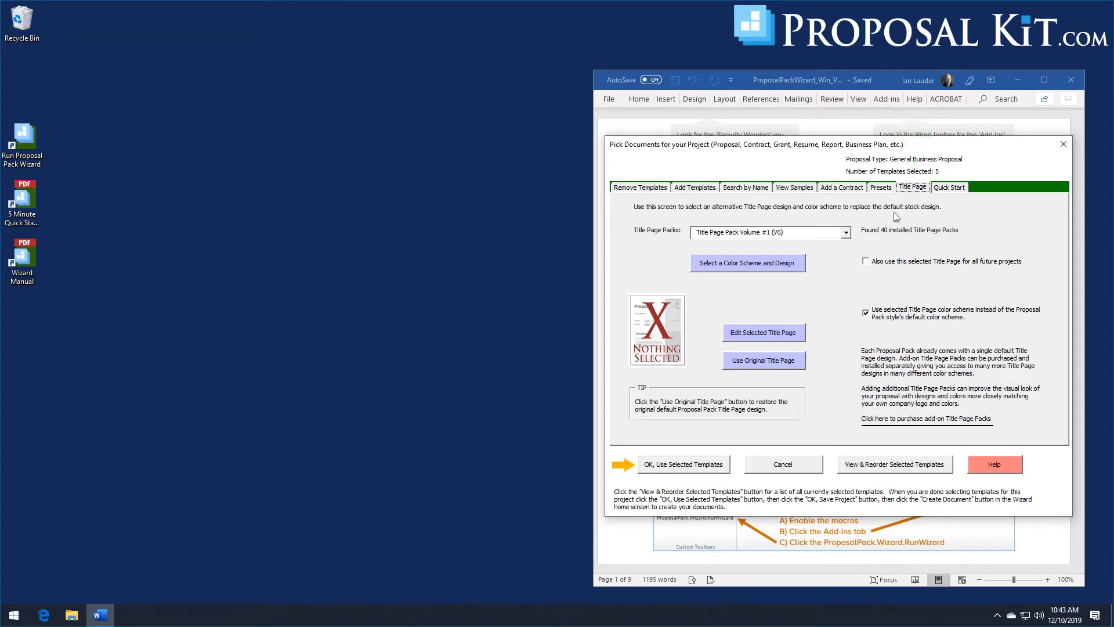
left_click(847, 235)
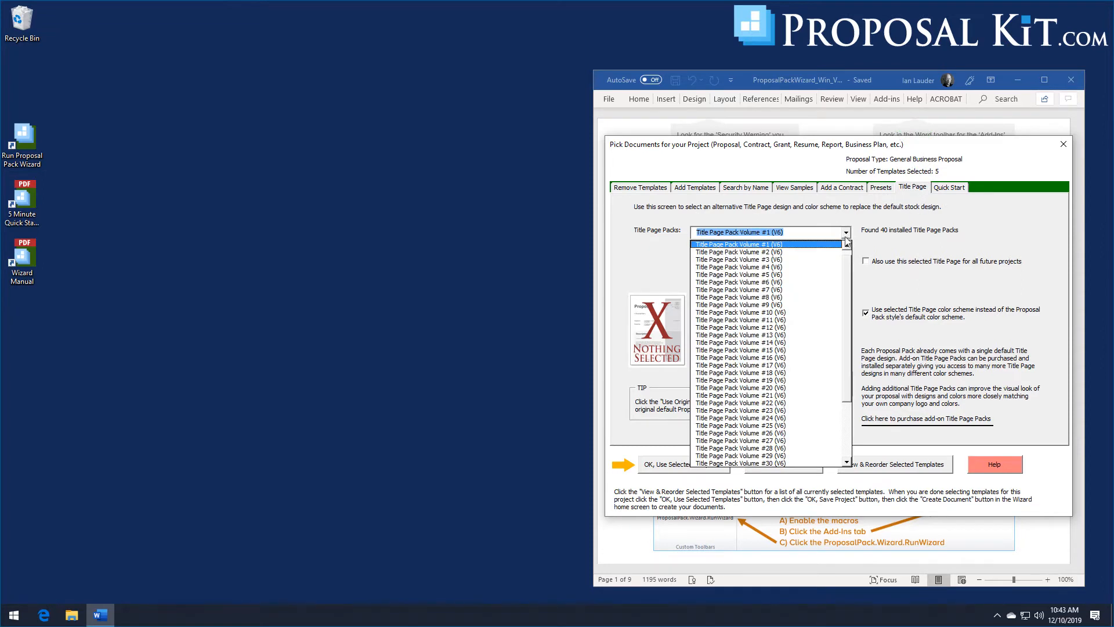
scroll(844, 266, "up", 1)
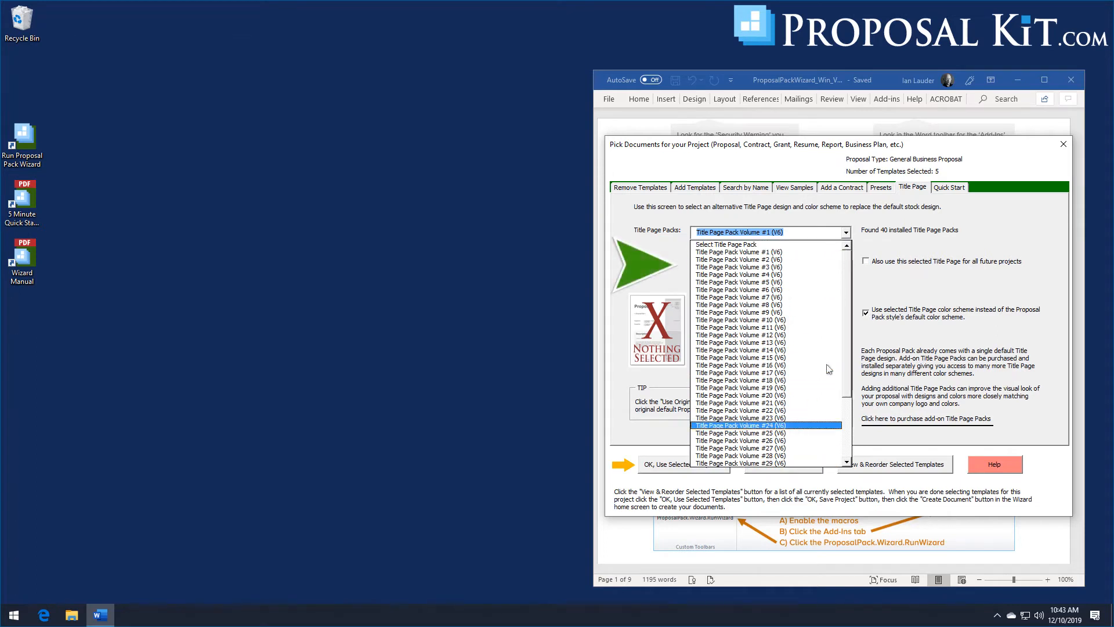
mouse_move(847, 294)
left_mouse_down()
mouse_move(851, 377)
mouse_move(848, 287)
left_mouse_up()
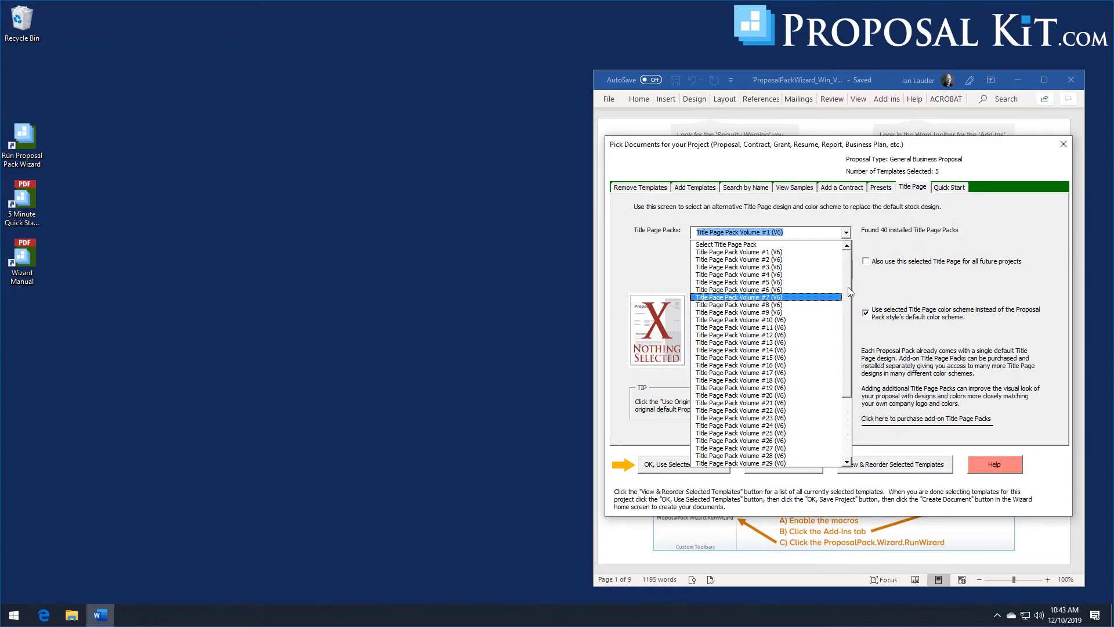
left_click(755, 253)
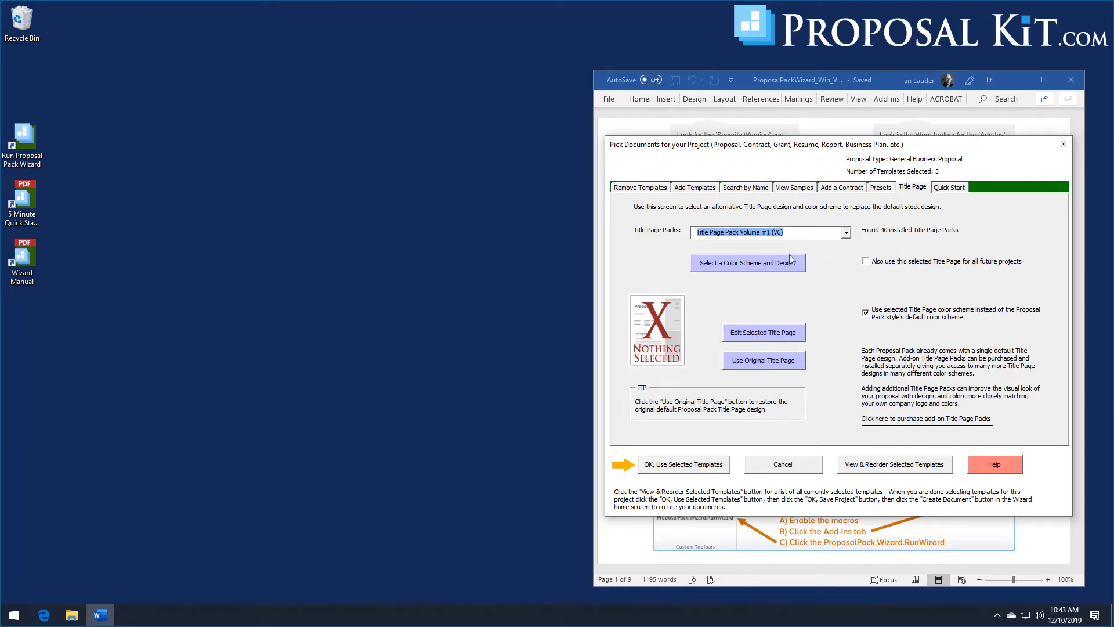
Browse the pack's pre-designed color schemes through page 7 and choose Blue Orange Grey.
left_click(747, 266)
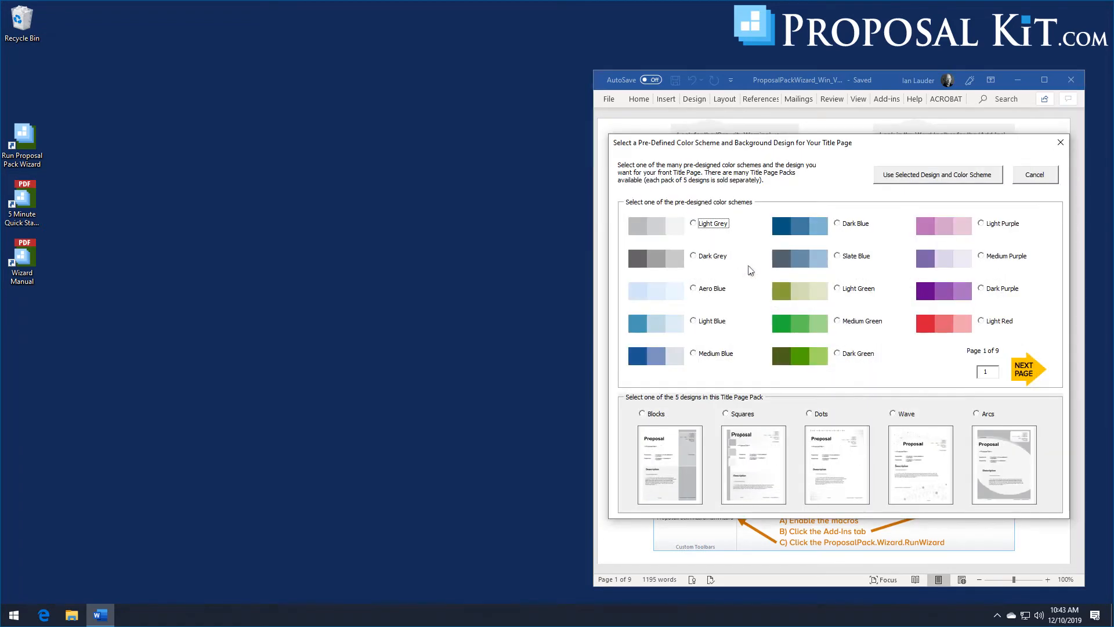
left_click(1023, 376)
left_click(1024, 376)
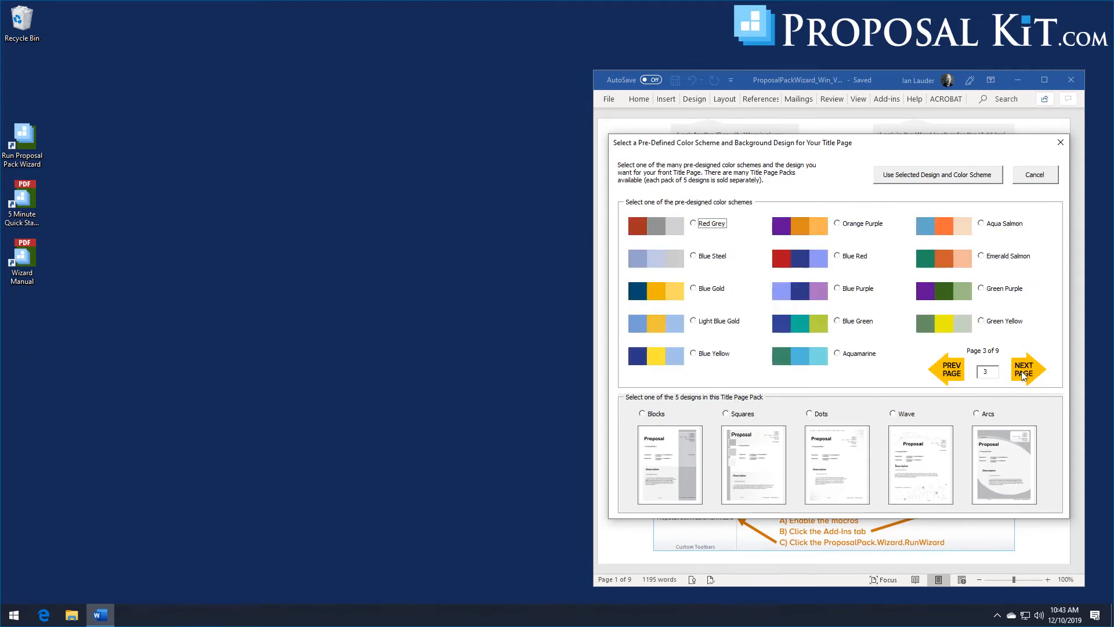
left_click(1023, 376)
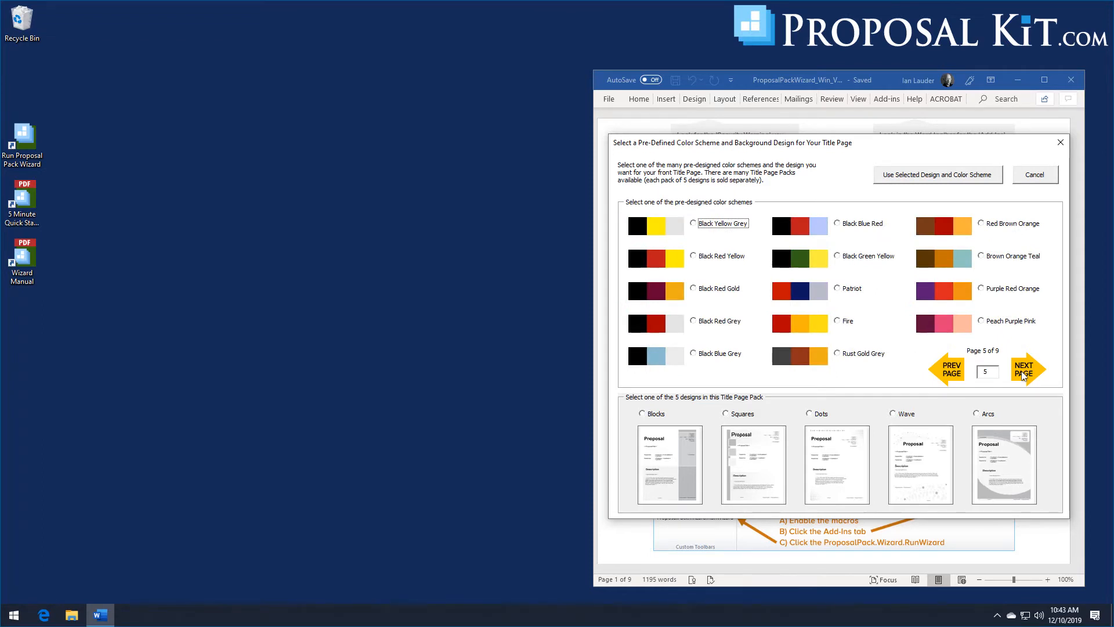
left_click(1023, 376)
left_click(1024, 376)
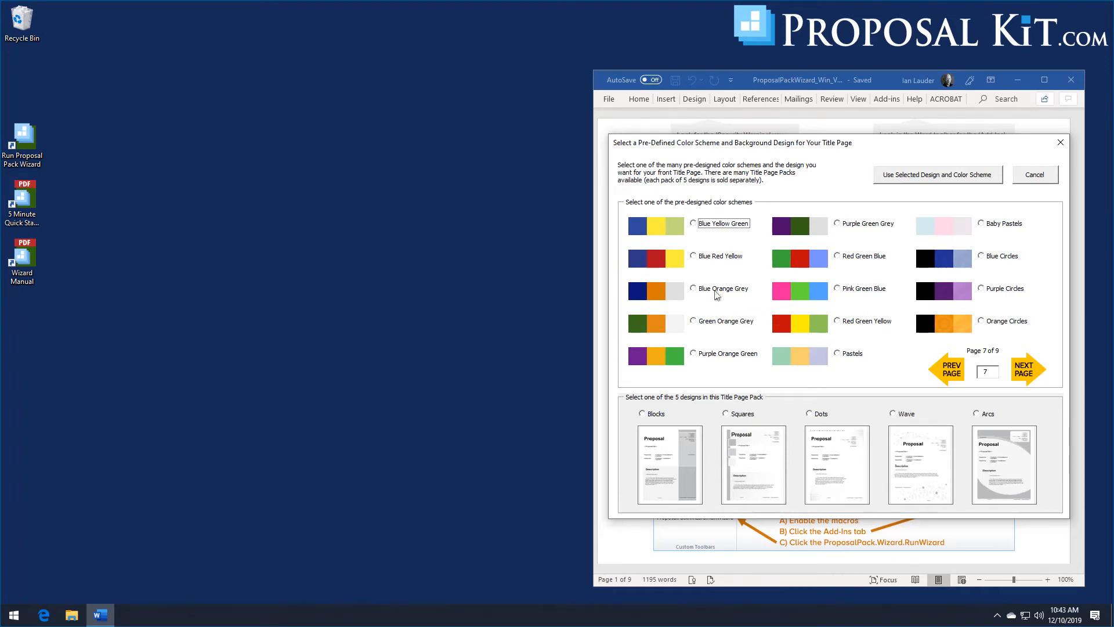
left_click(717, 293)
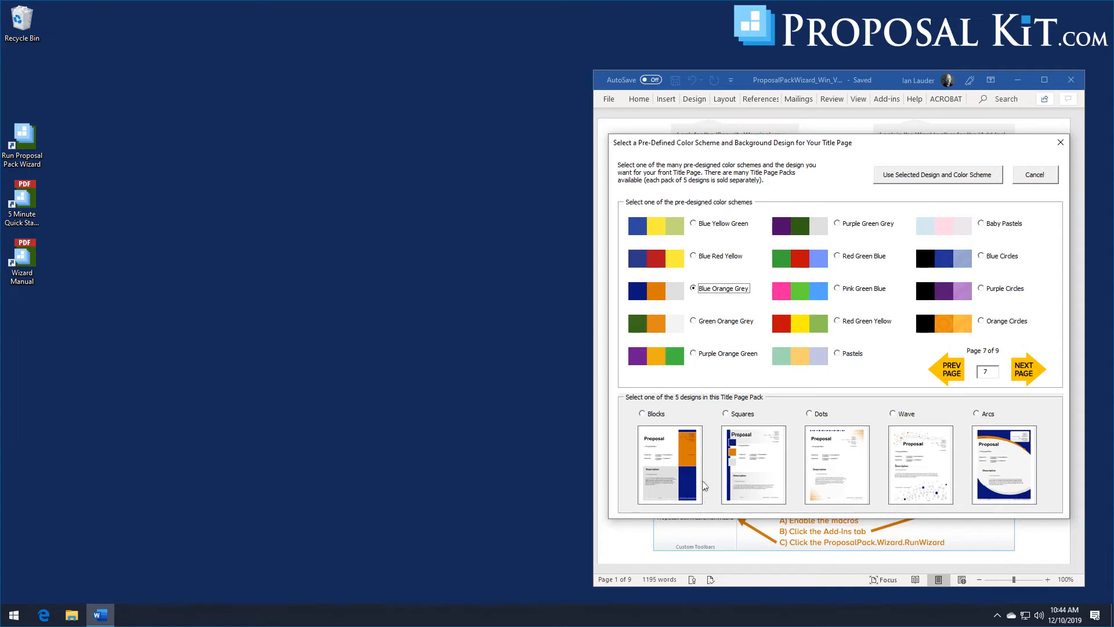
Use the Arcs design with the chosen color scheme for the title page and accept the selected templates.
left_click(642, 413)
left_click(978, 413)
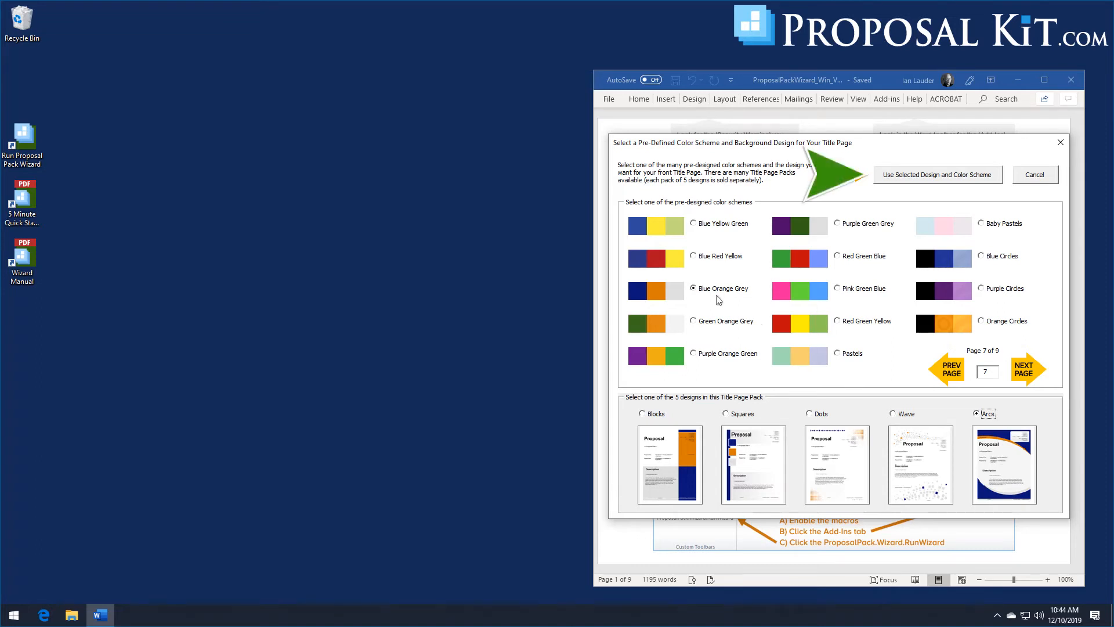
left_click(926, 181)
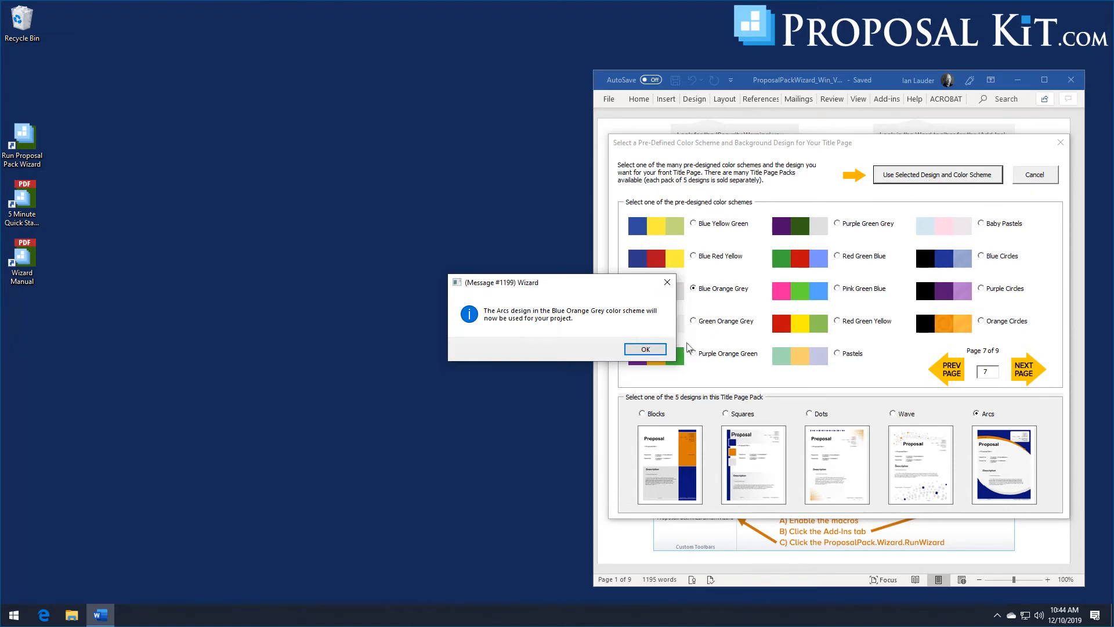
left_click(646, 349)
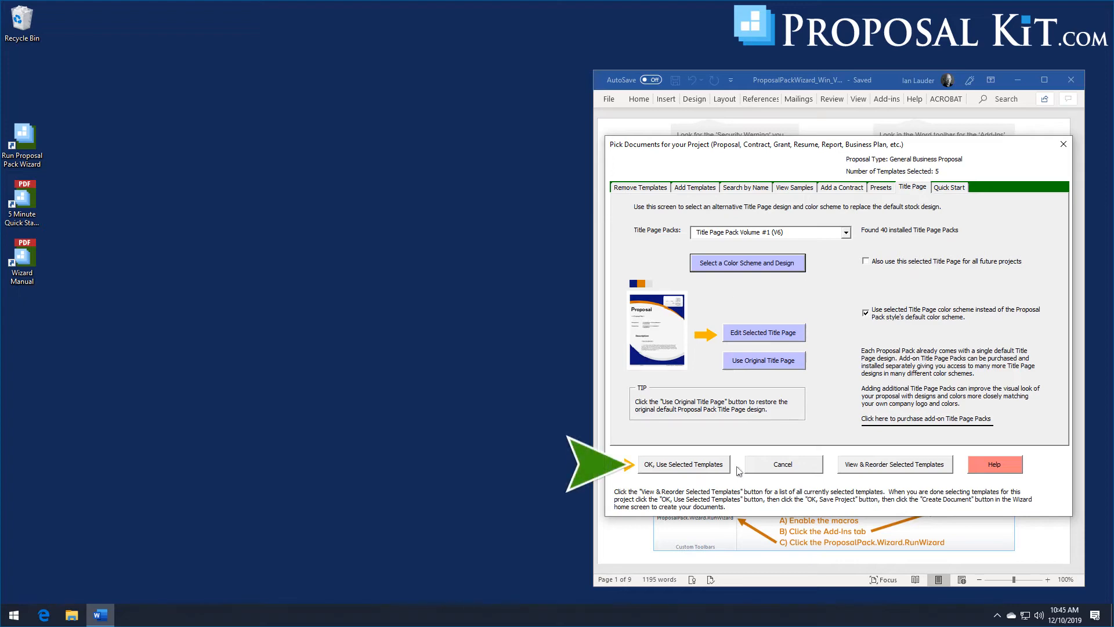
left_click(663, 464)
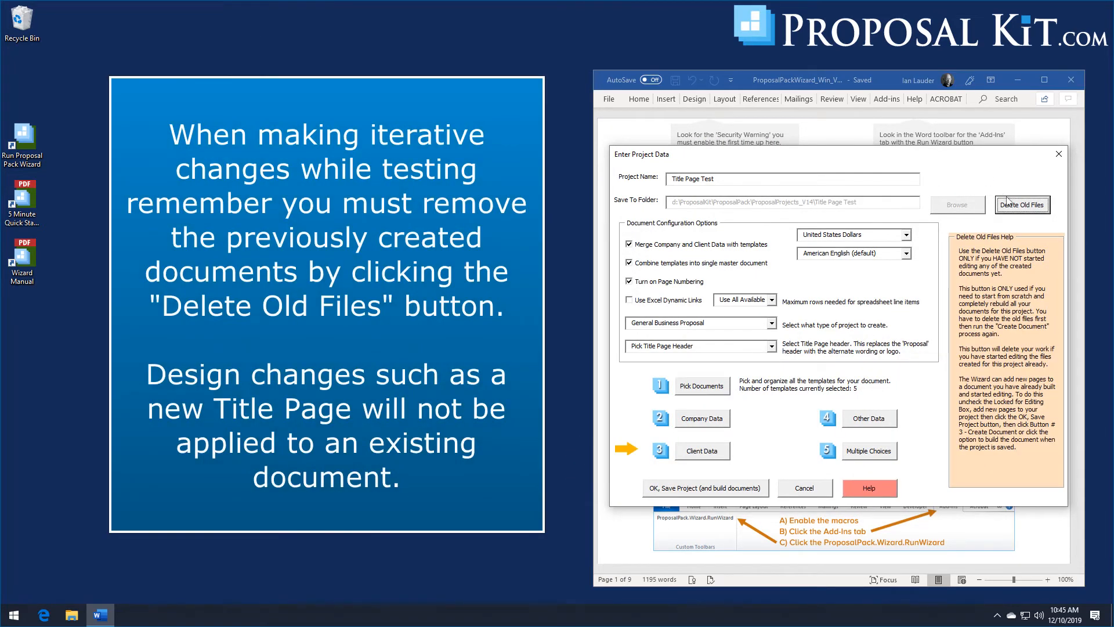
Delete the project's old files, then save the project and rebuild its documents.
left_click(1021, 210)
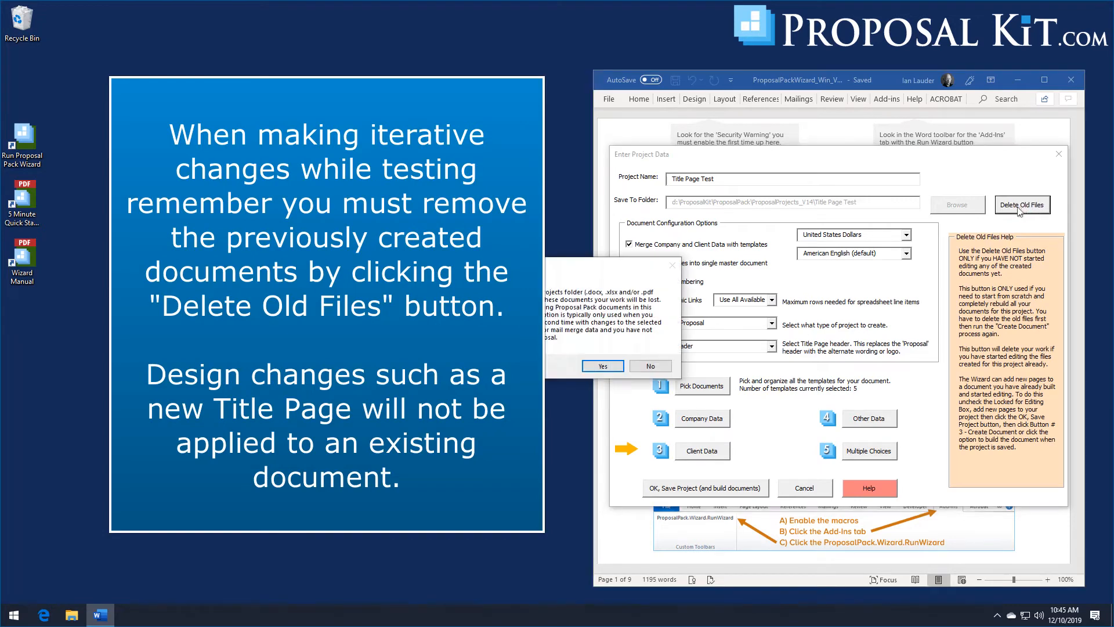
left_click(604, 366)
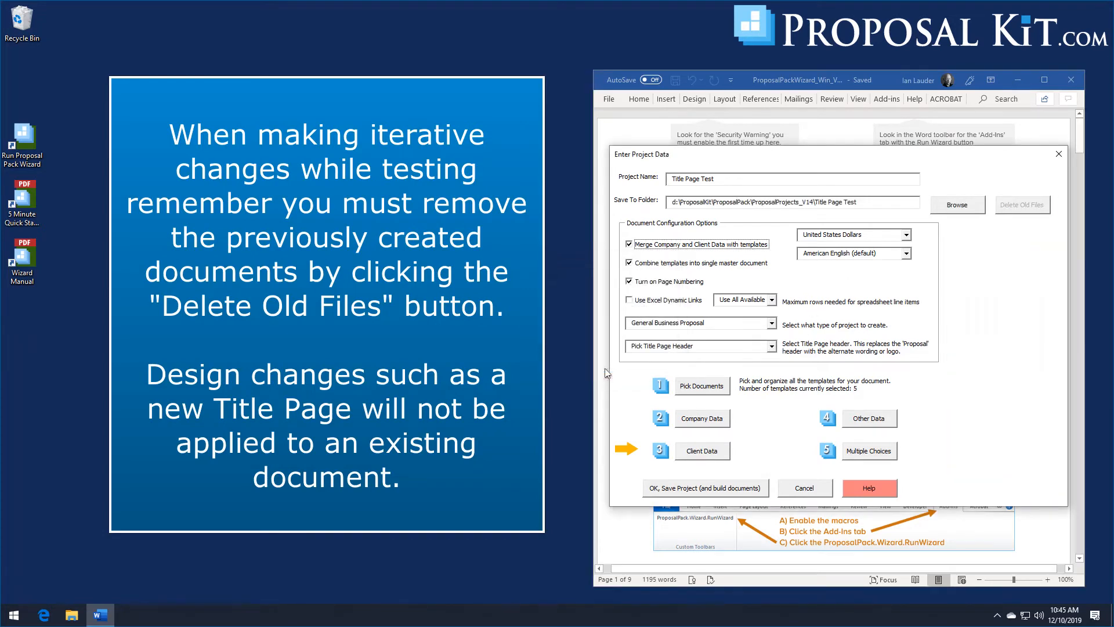
left_click(683, 491)
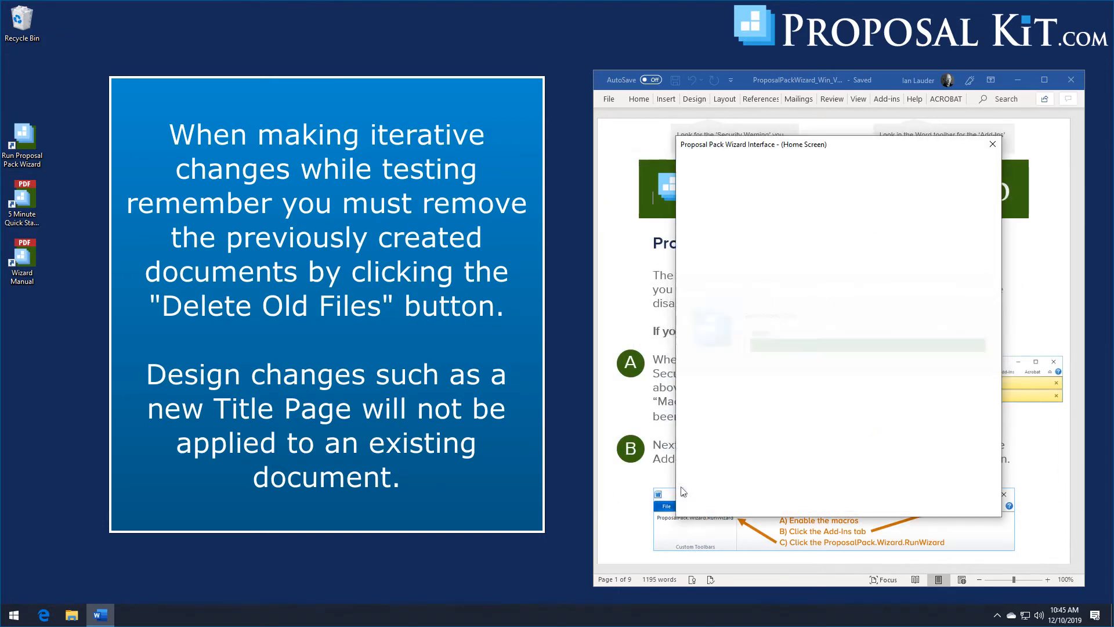
left_click(604, 364)
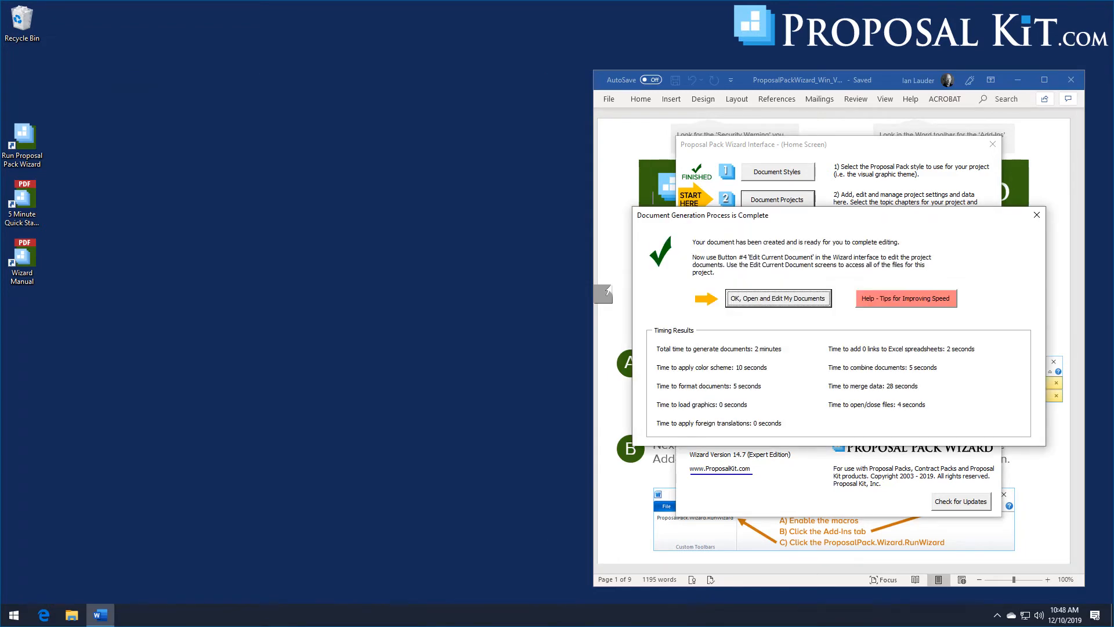
Open the rebuilt Combined Project Document beside the wizard and examine its Arcs title page.
left_click(751, 299)
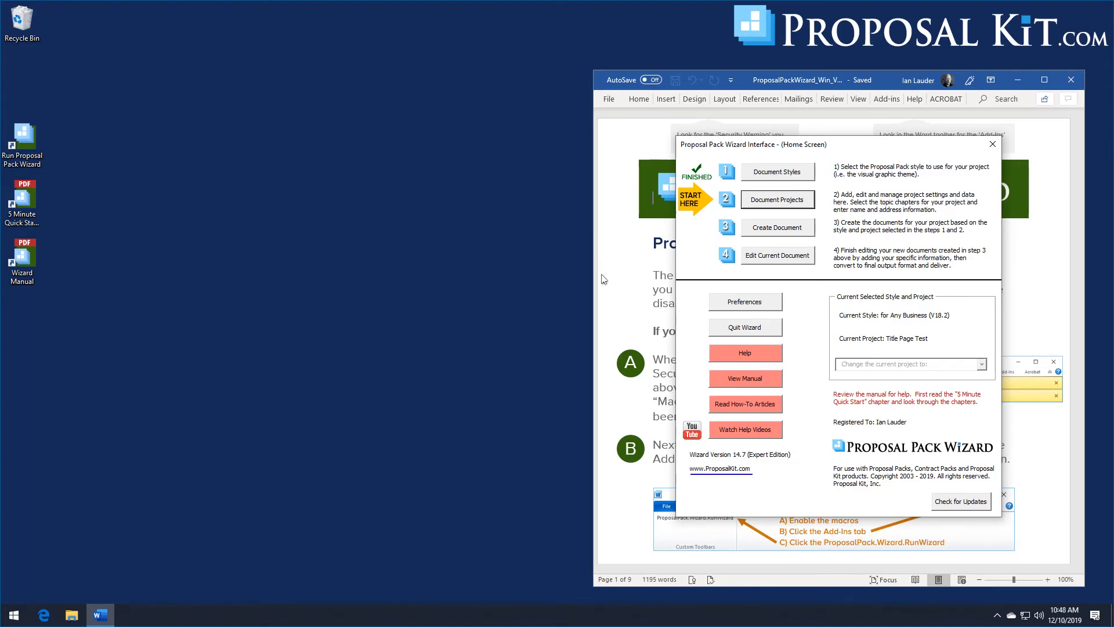
left_click(680, 251)
left_click(672, 389)
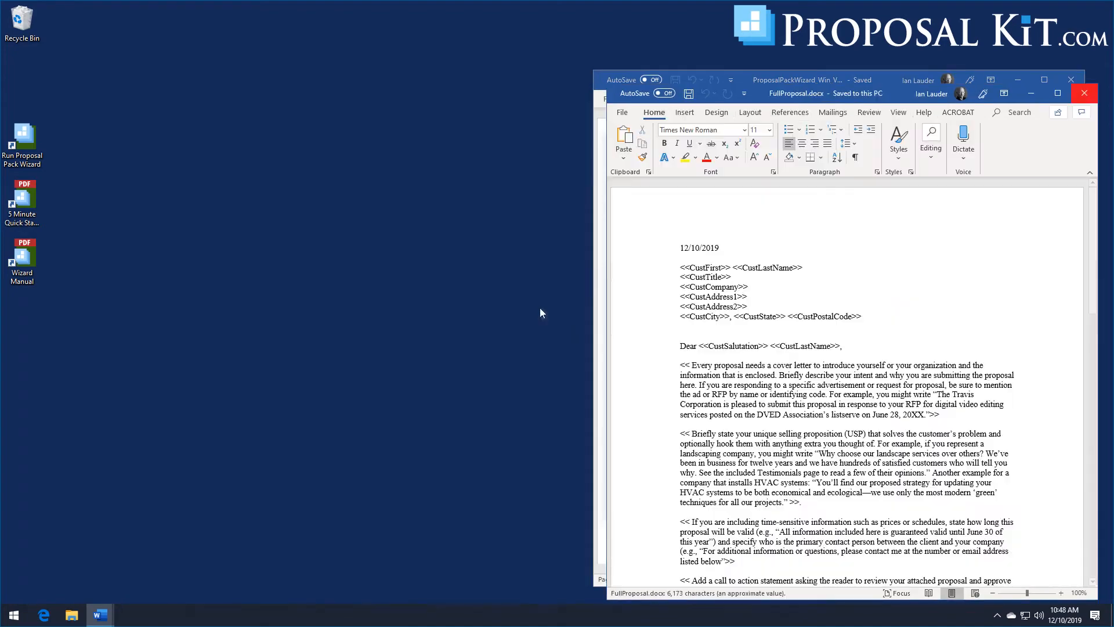
left_click_drag(791, 89, 252, 31)
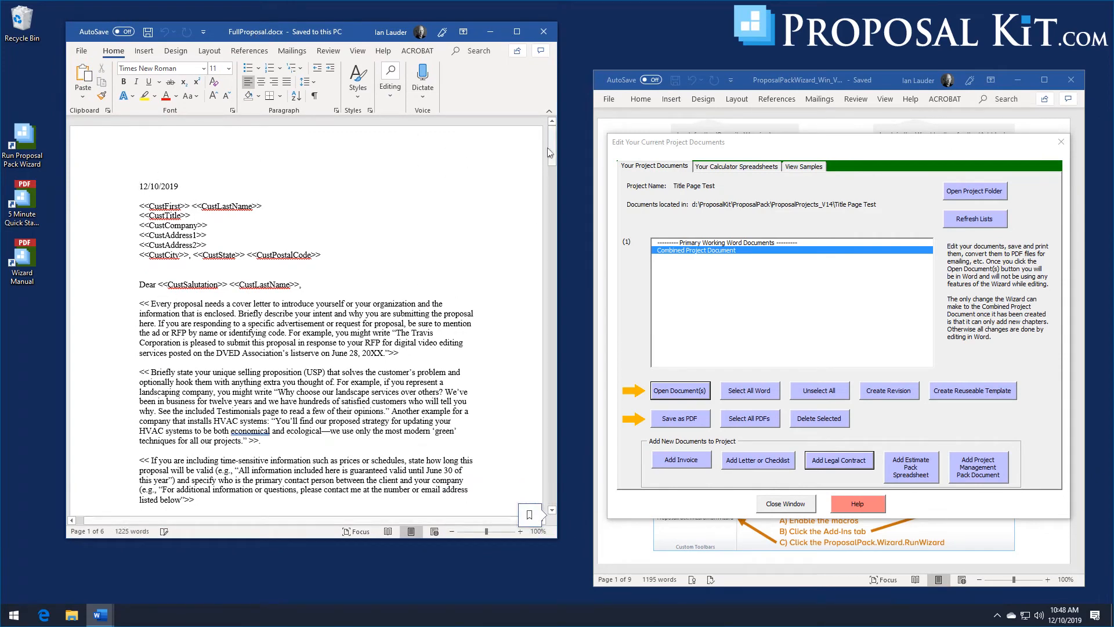
left_click_drag(548, 152, 535, 216)
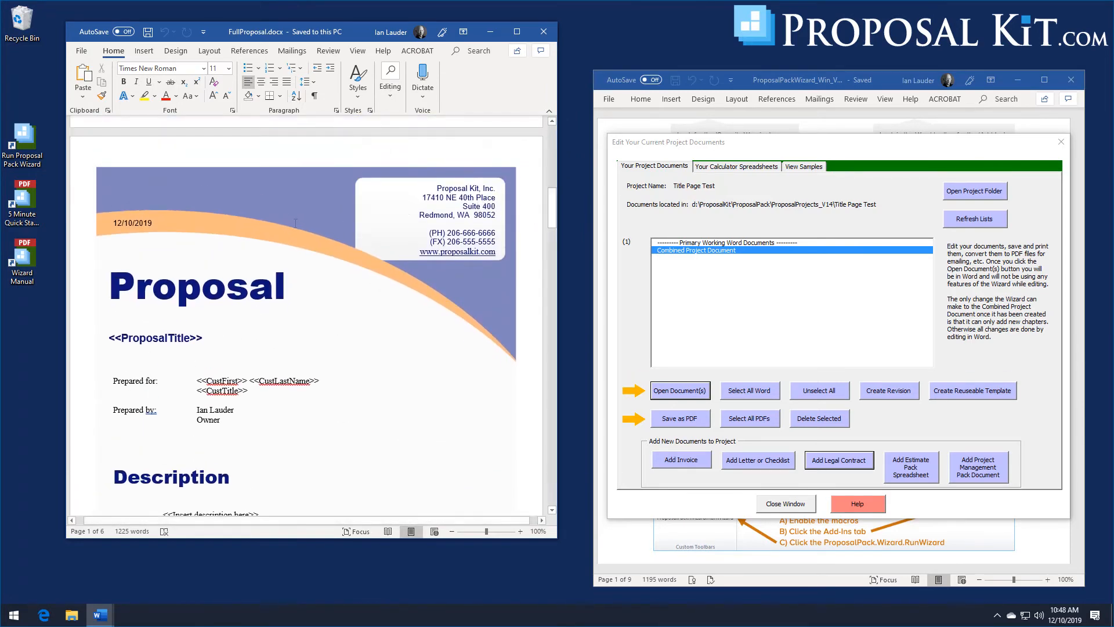
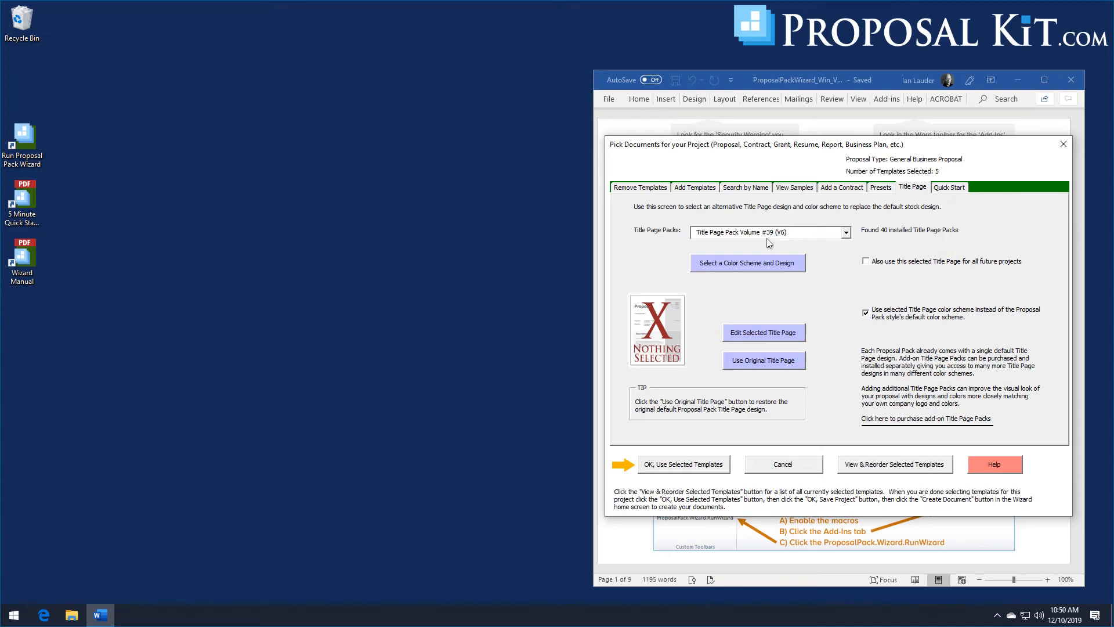
Choose the Circuits design from Title Page Pack Volume #39 and preview it in Burgandy Cream and Grey Green.
left_click(768, 267)
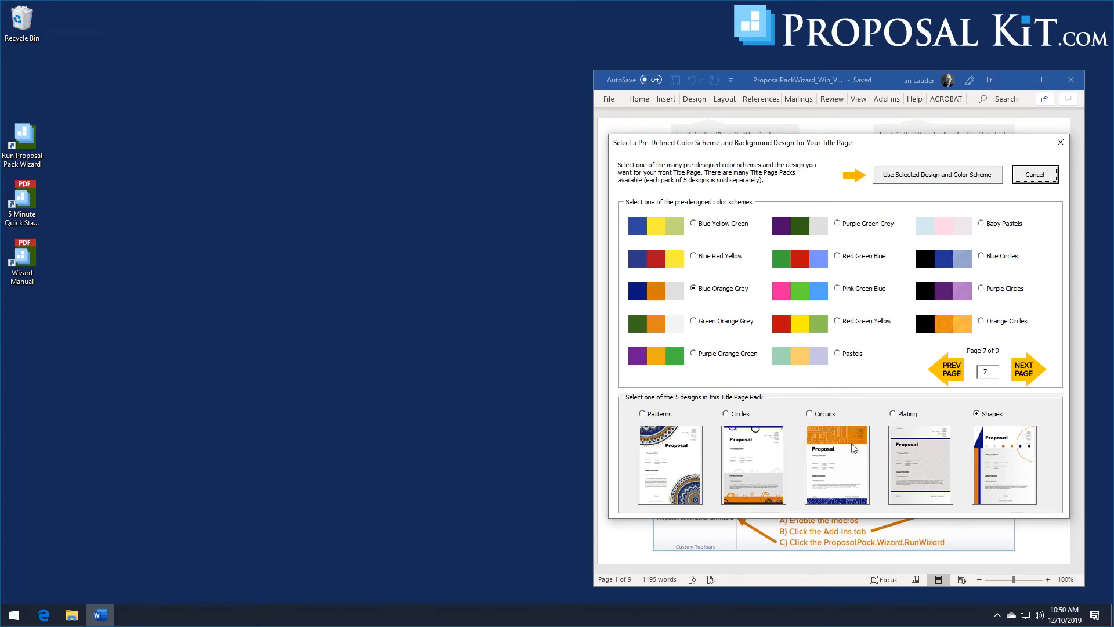
left_click(811, 414)
left_click(1026, 371)
left_click(990, 288)
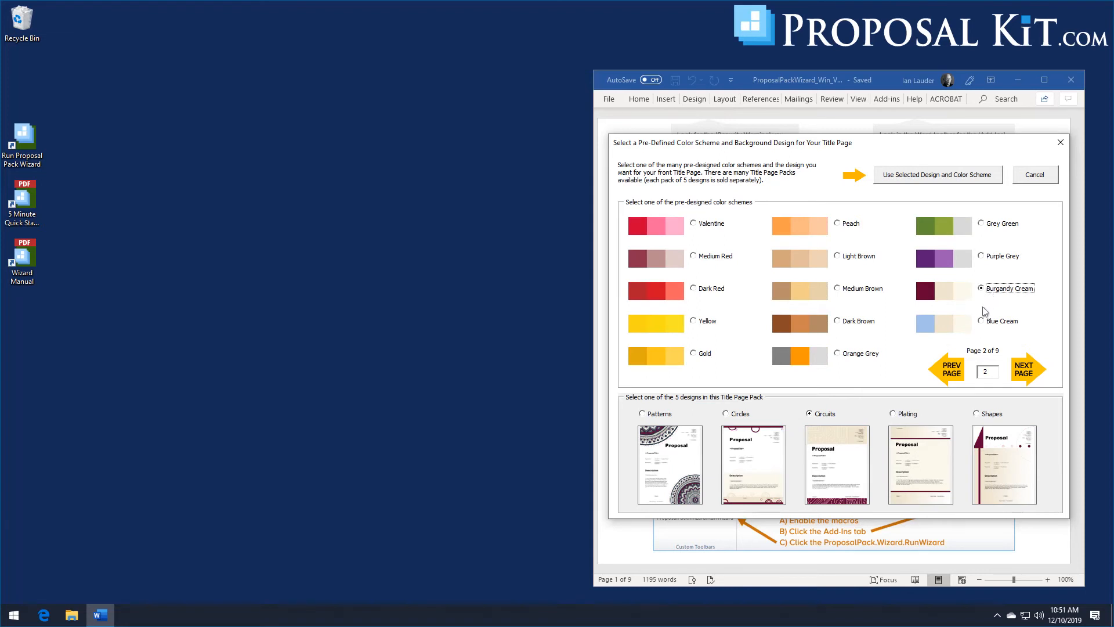
left_click(993, 223)
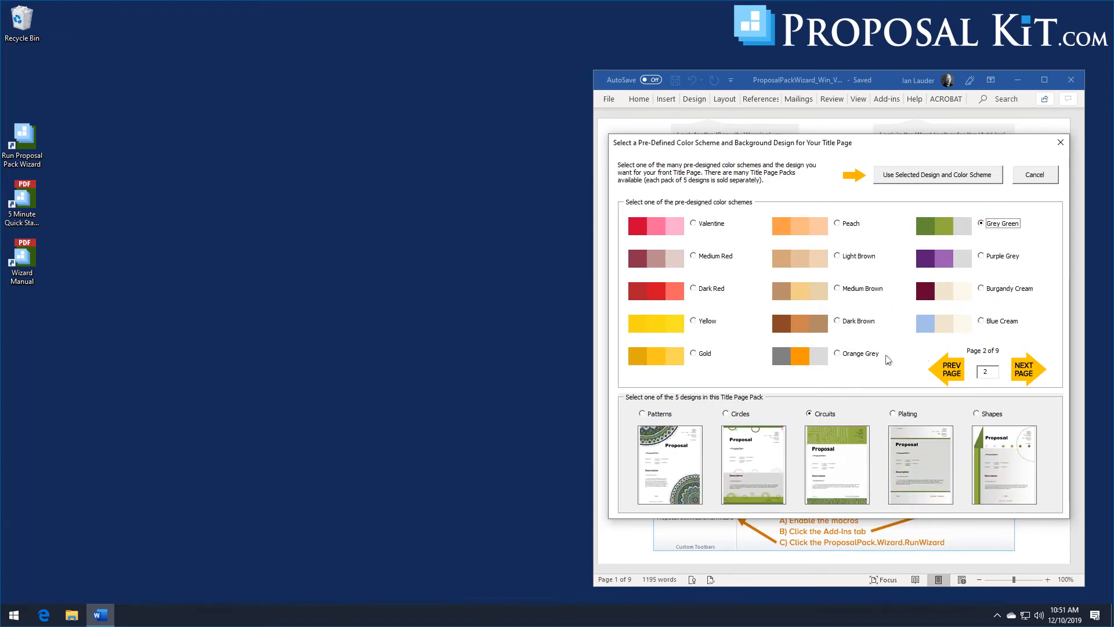
Set the color scheme to Green Purple and use it with the Circuits design for the project's title page.
left_click(1027, 366)
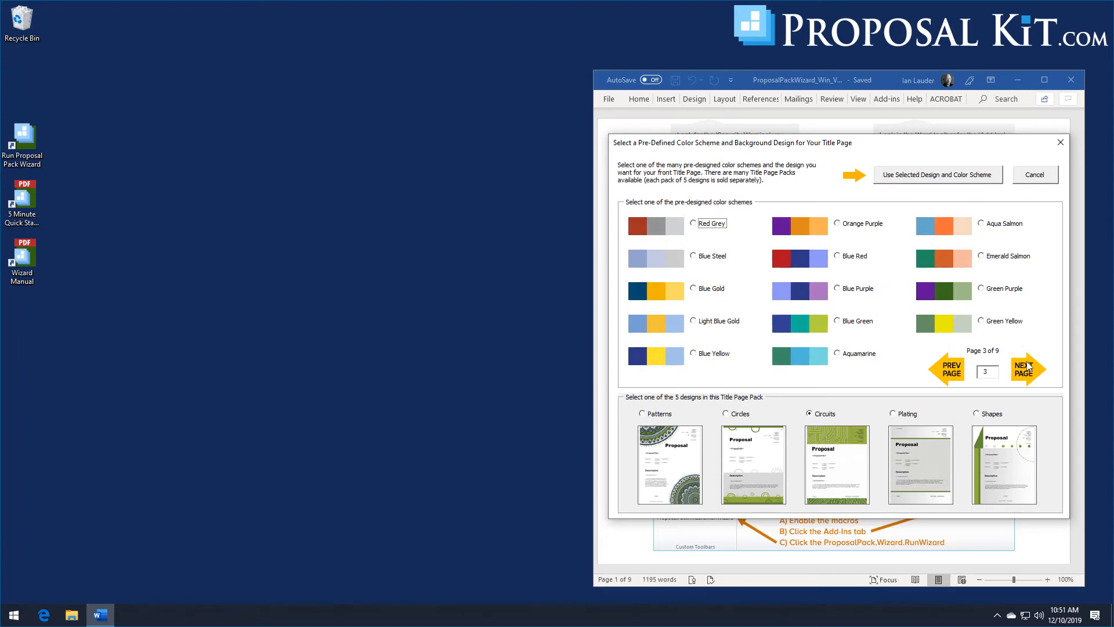
left_click(999, 293)
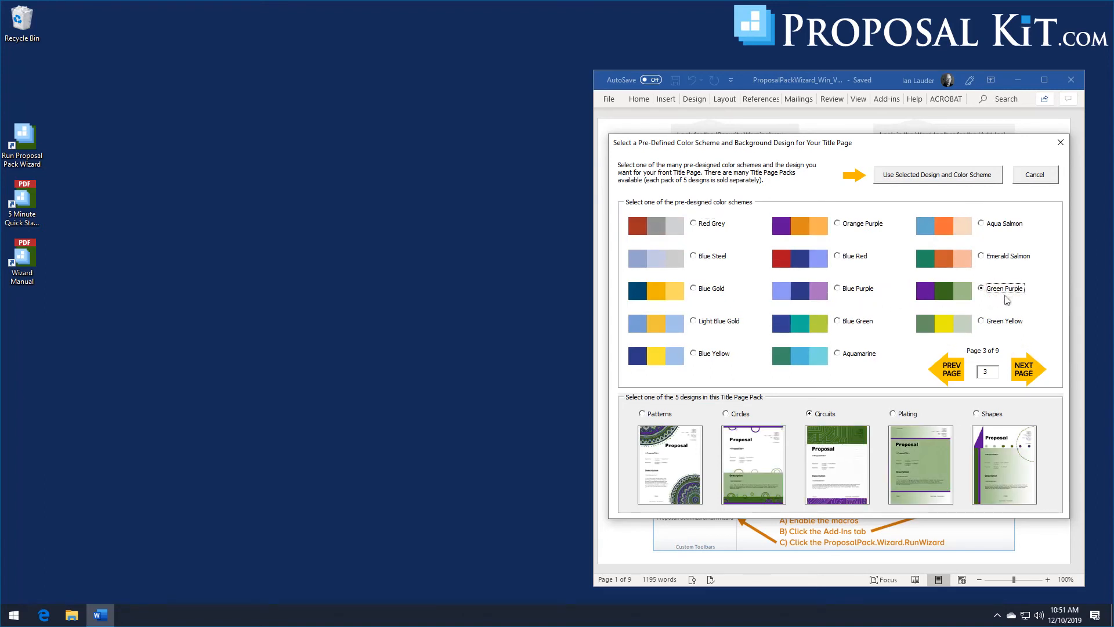
left_click(938, 175)
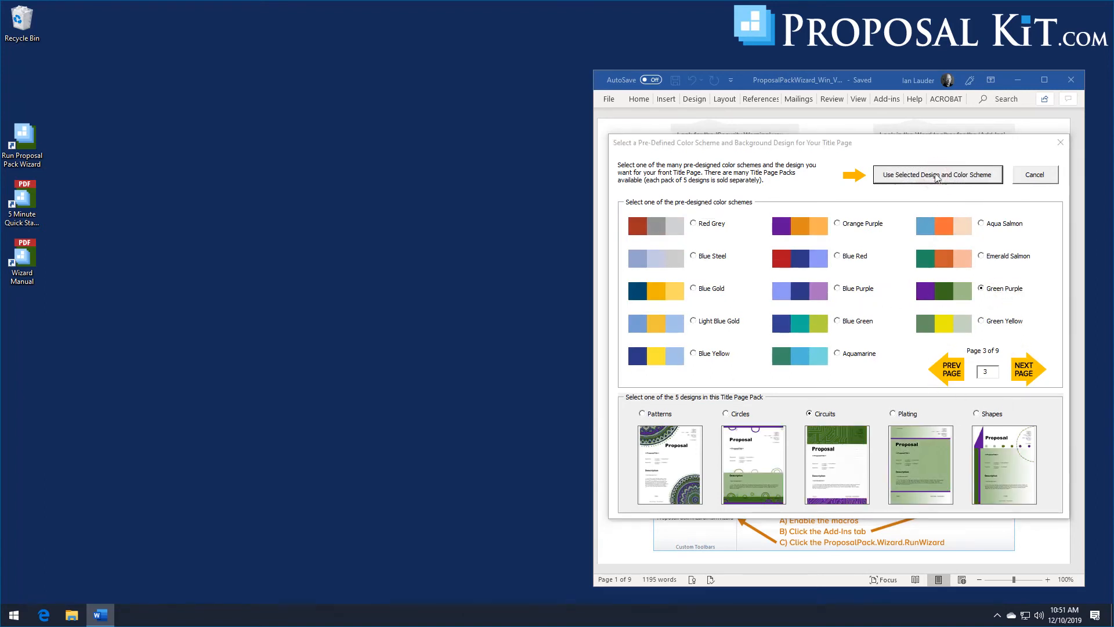
left_click(643, 347)
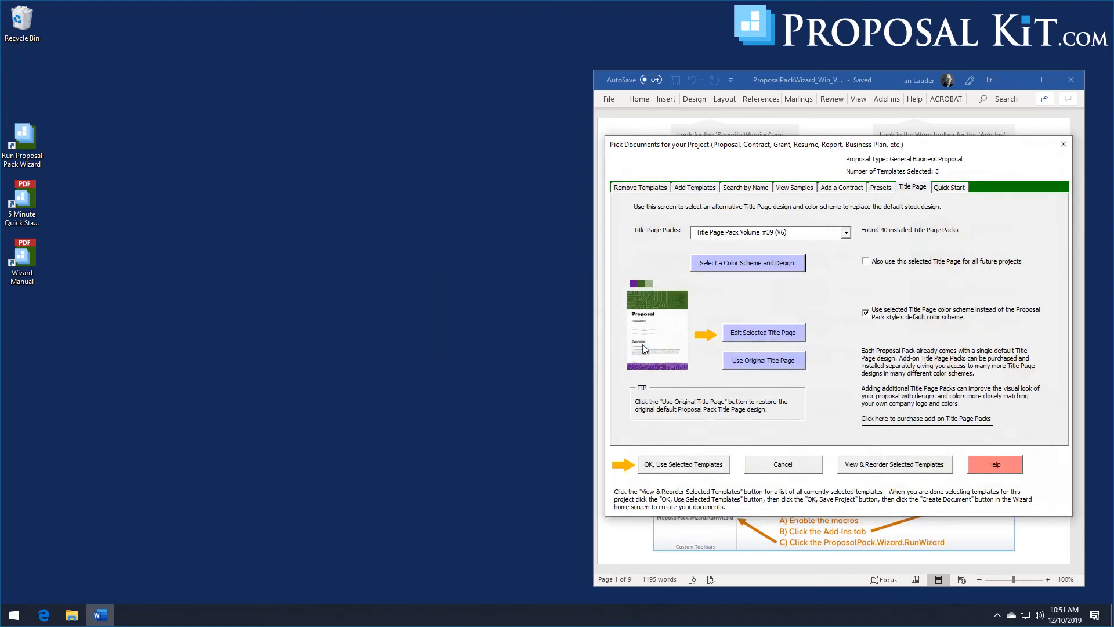
Accept the selected templates, then save the project and build its documents.
left_click(666, 464)
left_click(668, 486)
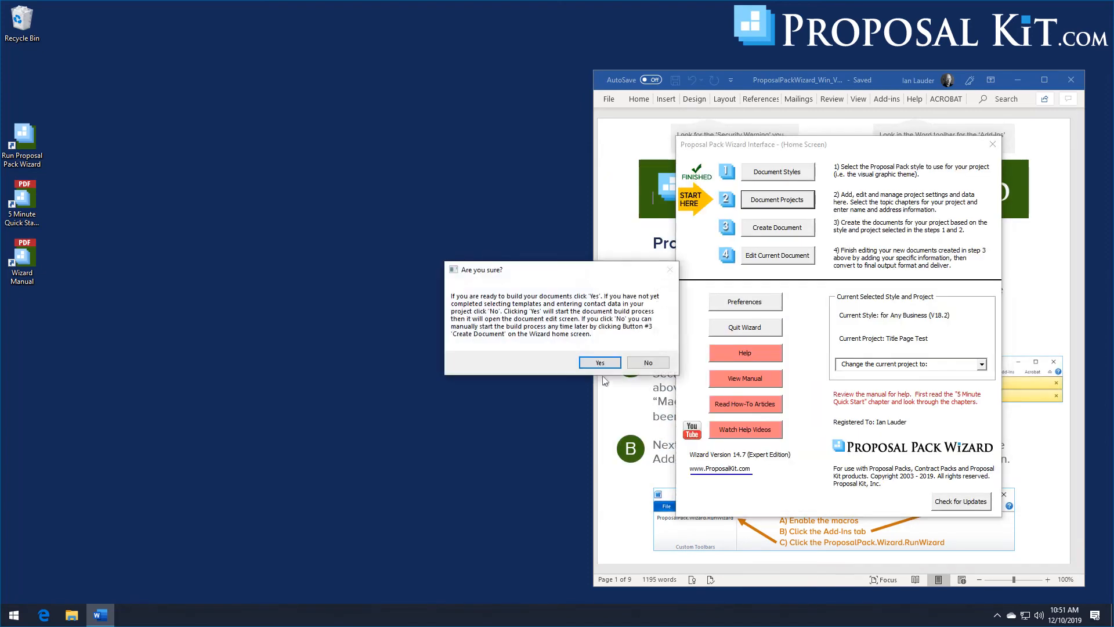
left_click(600, 361)
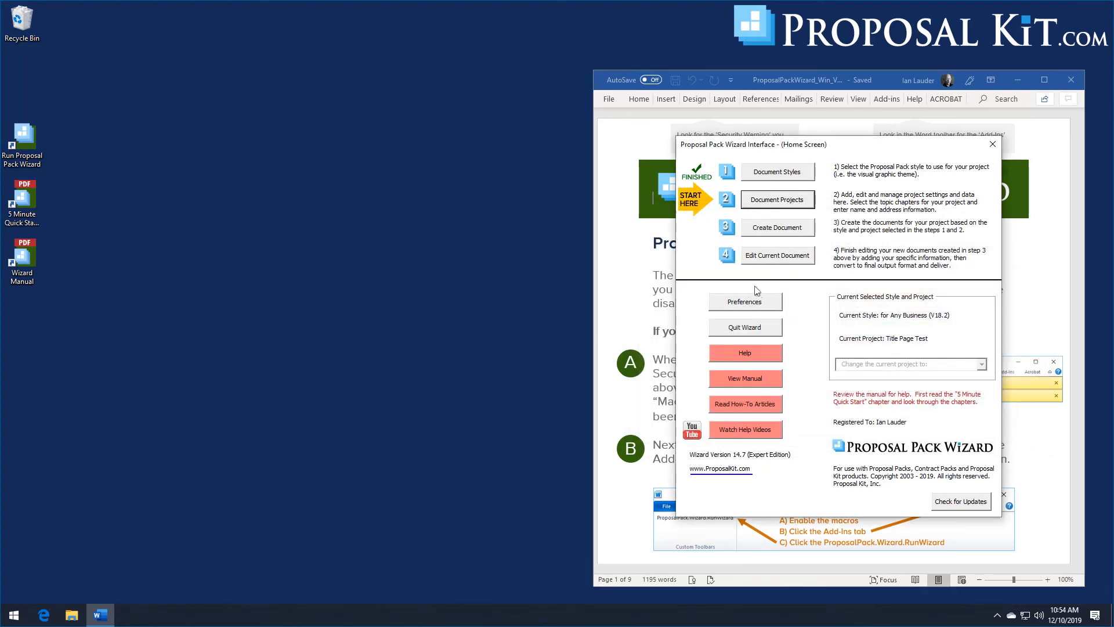
Open the new Combined Project Document beside the wizard and review its pages in the Green Purple scheme, including the Executive Summary.
left_click(777, 255)
left_click(702, 251)
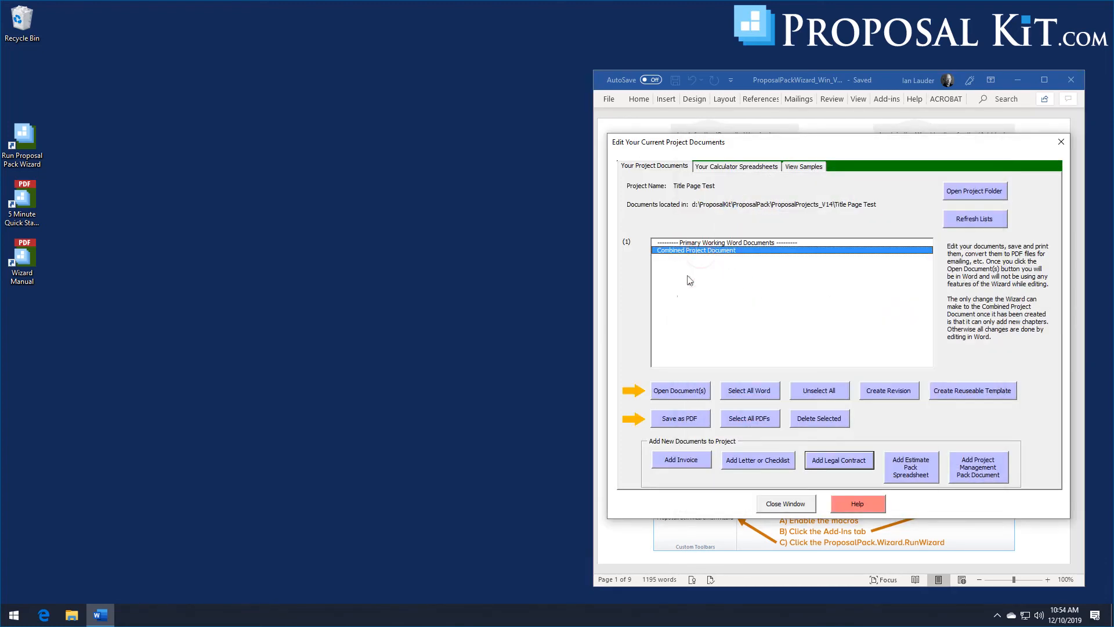
left_click(680, 390)
left_click_drag(783, 93, 261, 28)
left_click_drag(573, 142, 615, 262)
left_click(375, 215)
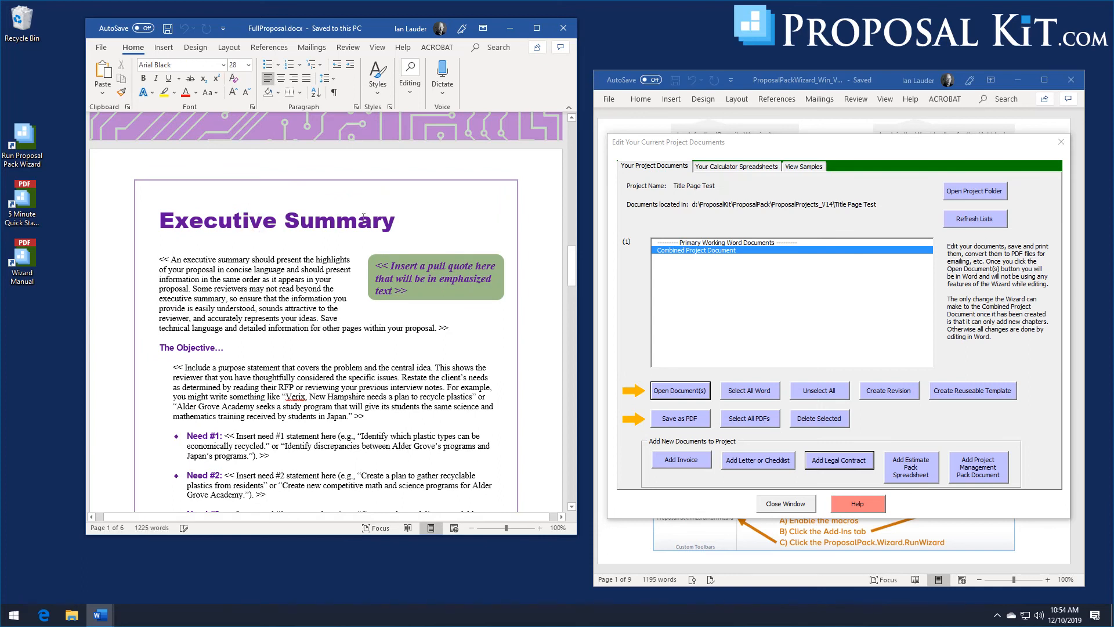
Select the Executive Summary heading and widen the document window to bring the style gallery into view.
left_click_drag(156, 219, 384, 209)
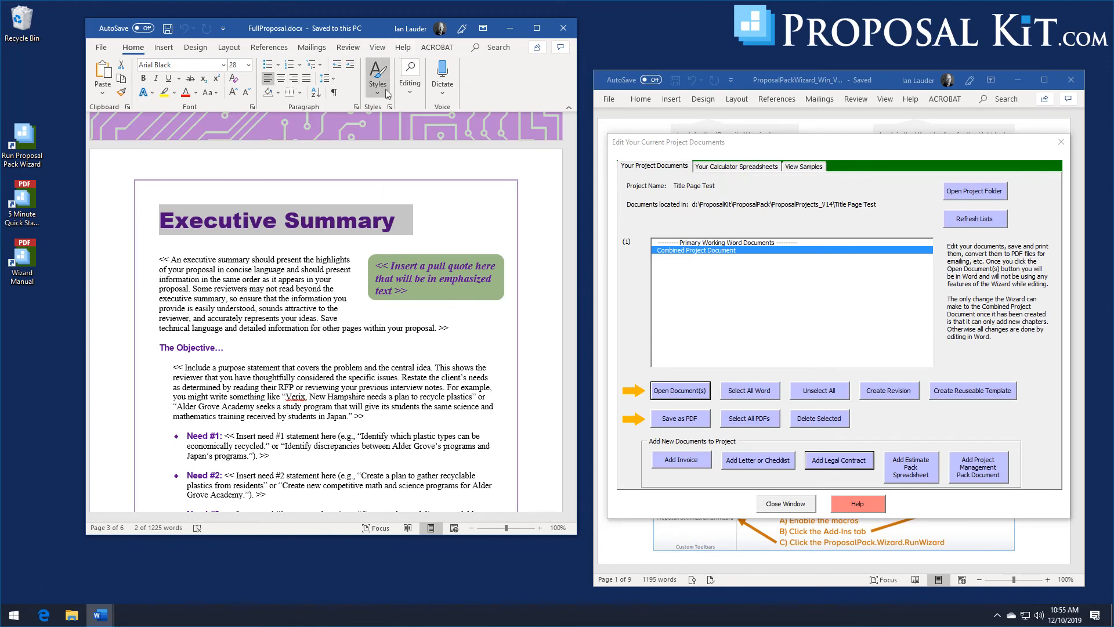
left_click(389, 107)
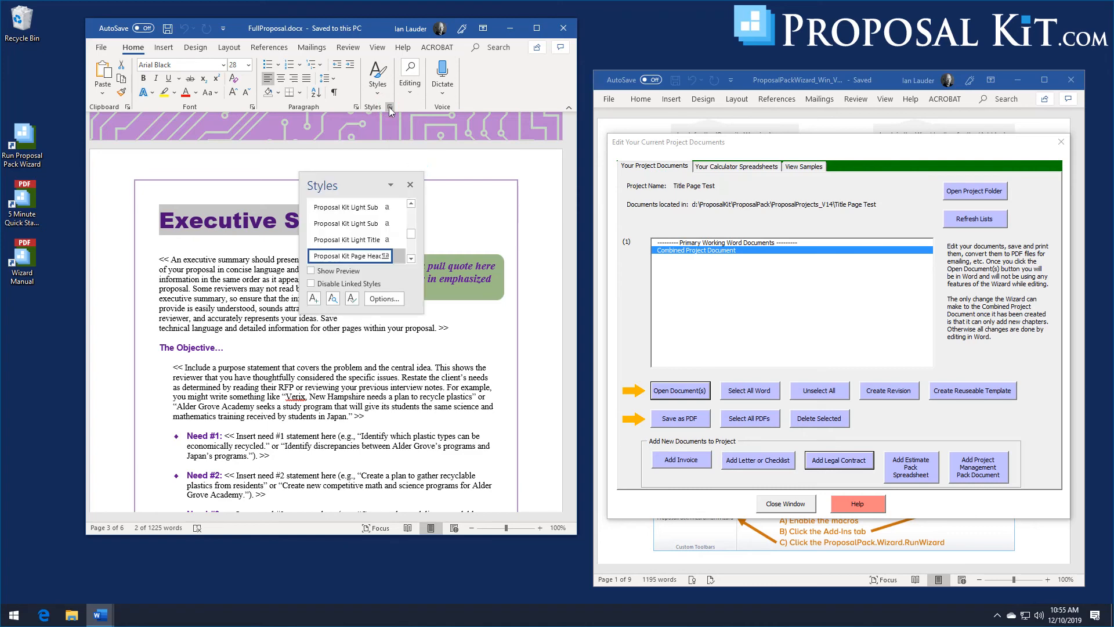
left_click(389, 107)
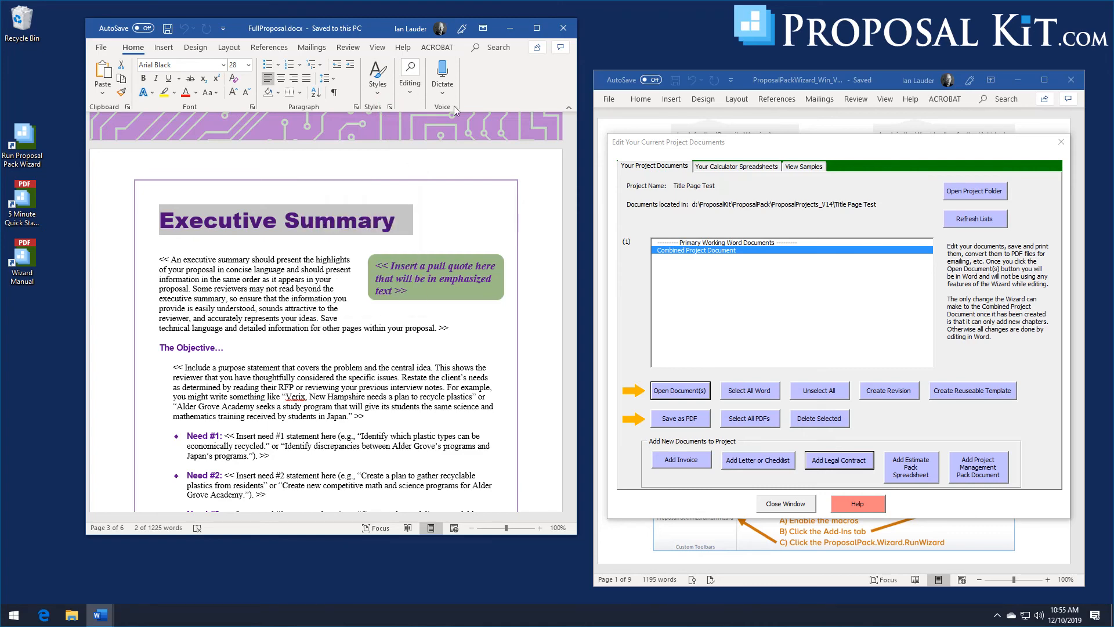
left_click_drag(579, 74, 803, 74)
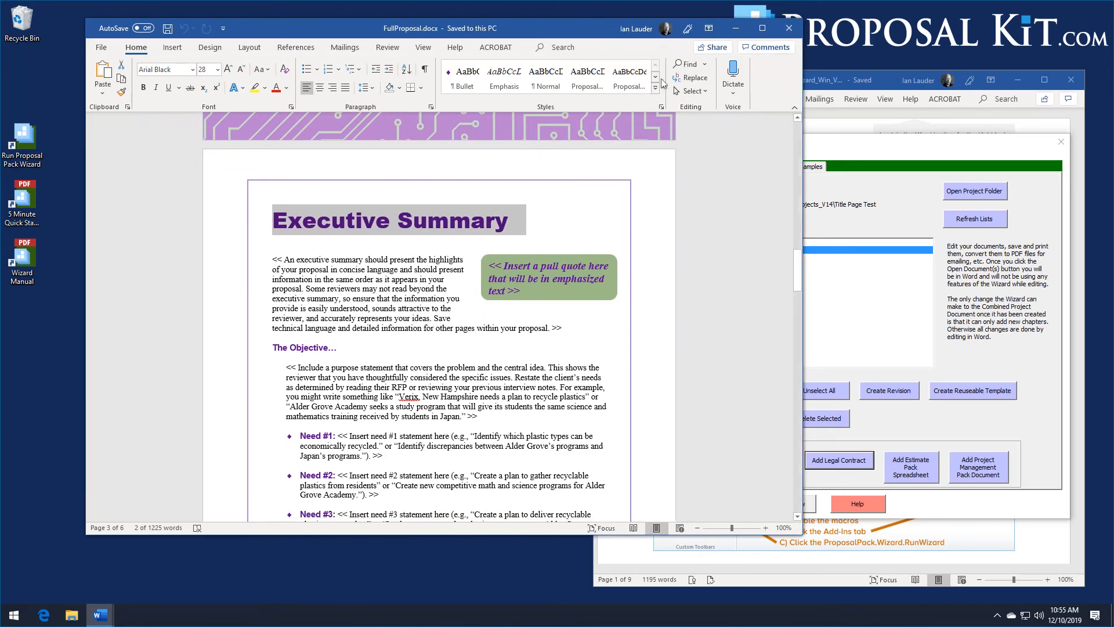
Modify the Proposal Kit Page Header style to use the Automatic font color and check the headings on the other pages, including Cost Summary.
left_click(656, 88)
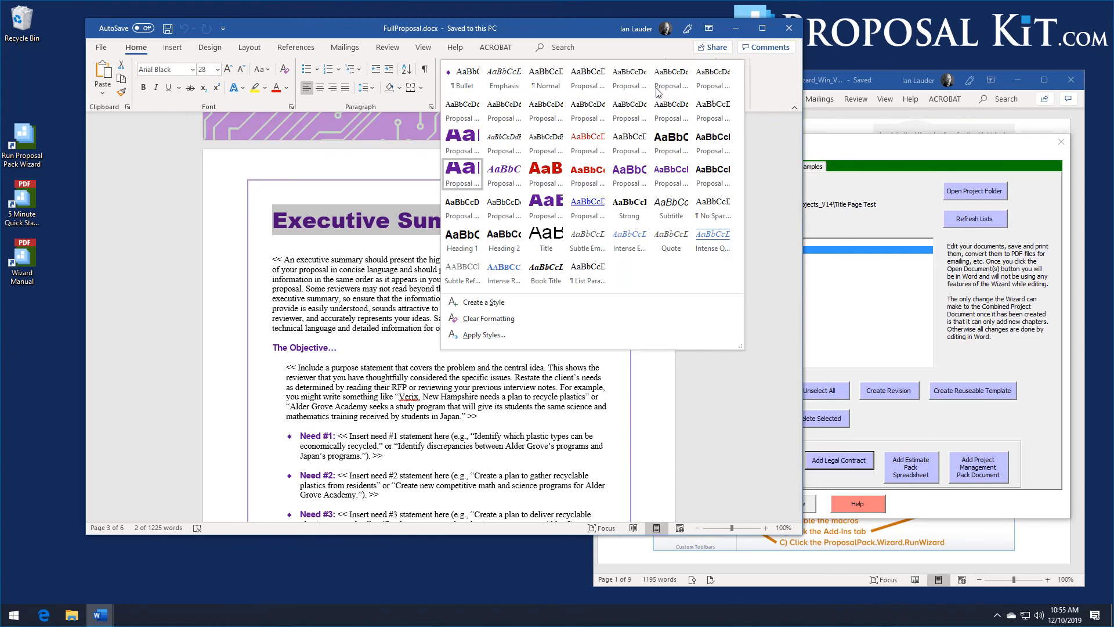
right_click(470, 174)
left_click(502, 198)
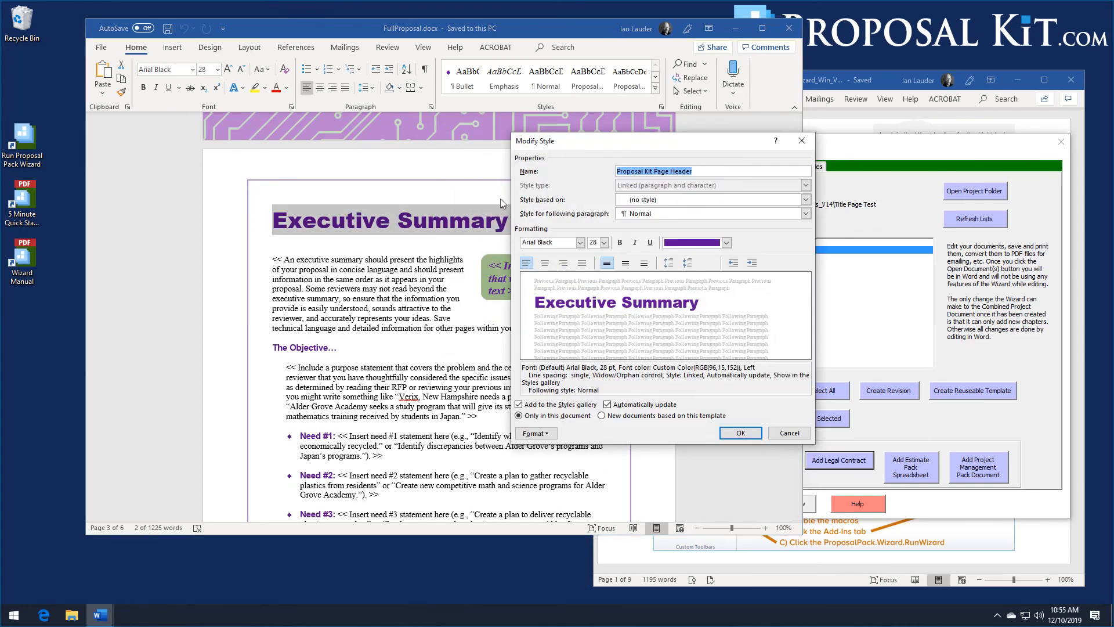
left_click(727, 243)
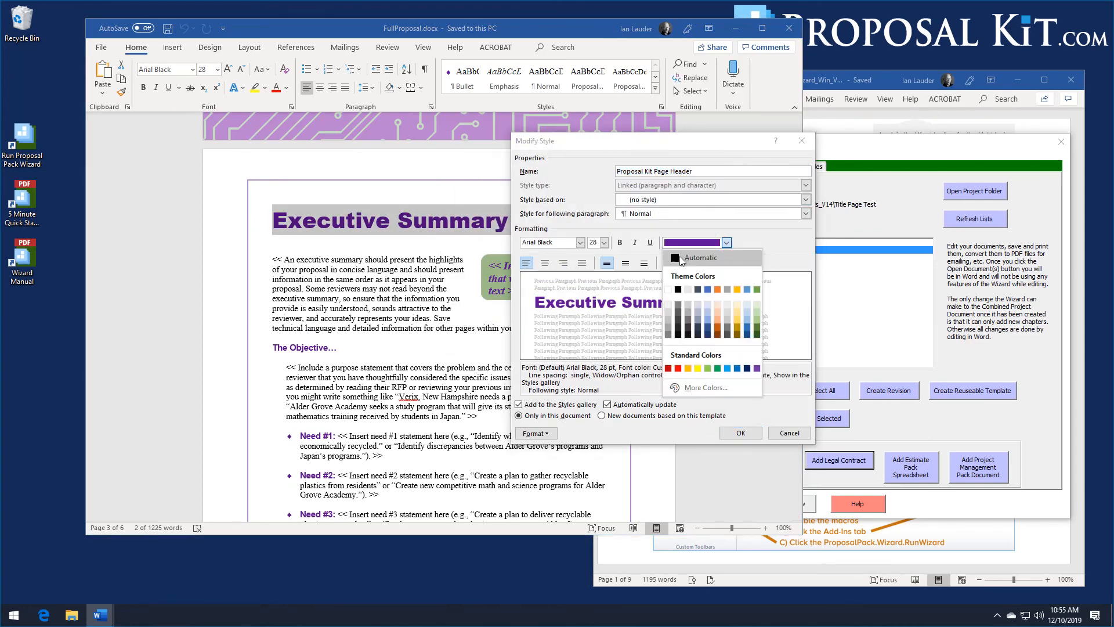
left_click(705, 255)
left_click(741, 434)
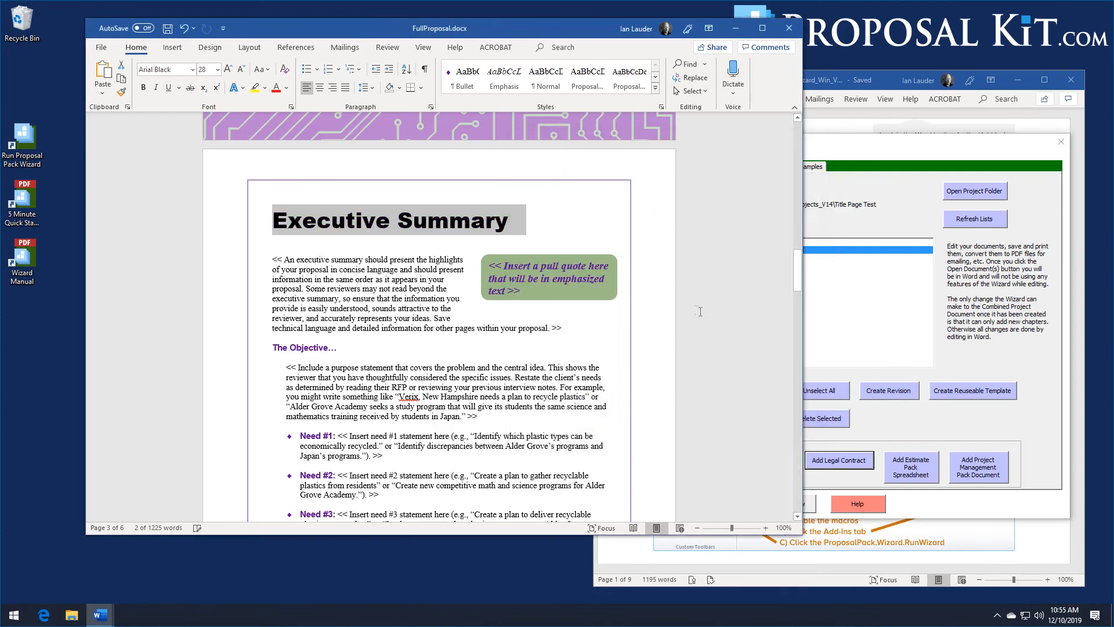
left_click_drag(800, 262, 825, 393)
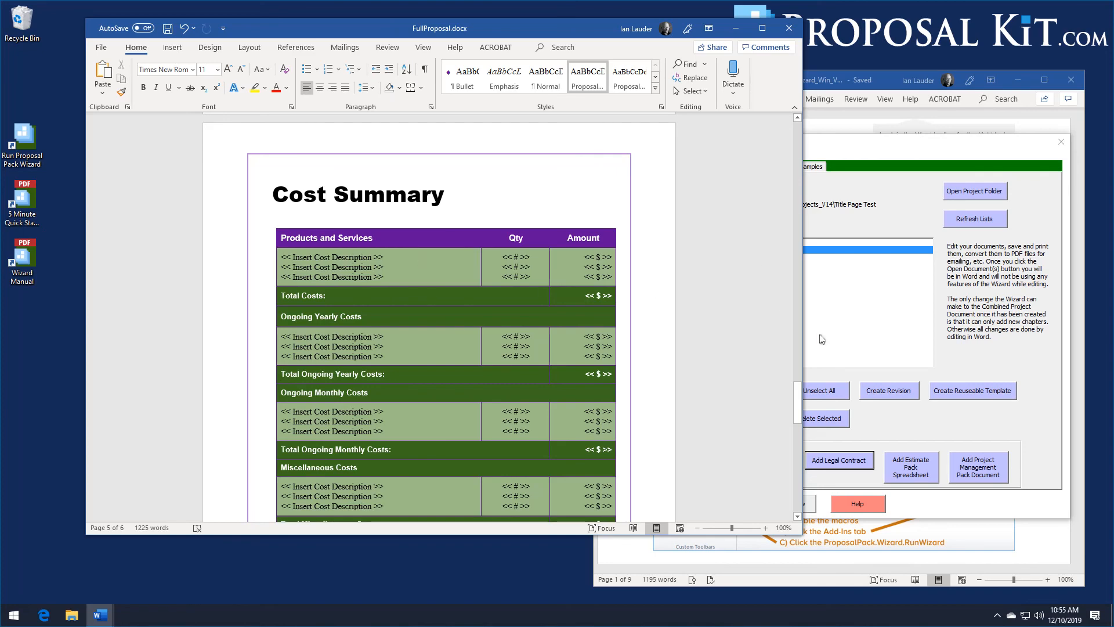
left_click_drag(795, 389, 813, 197)
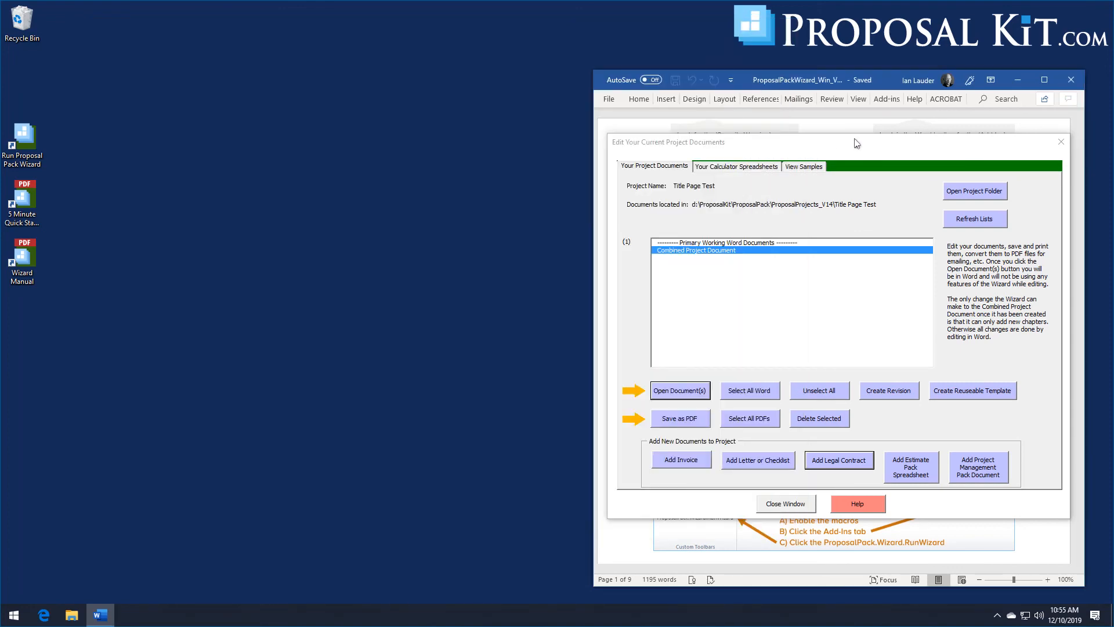